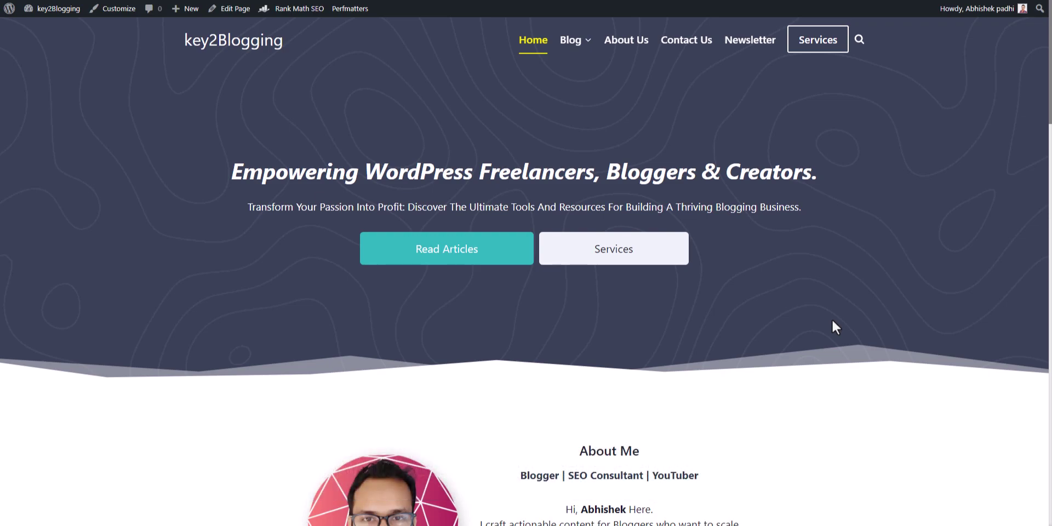
Step: Scroll down through the key2Blogging blog homepage
scroll(526, 263, "down", 4)
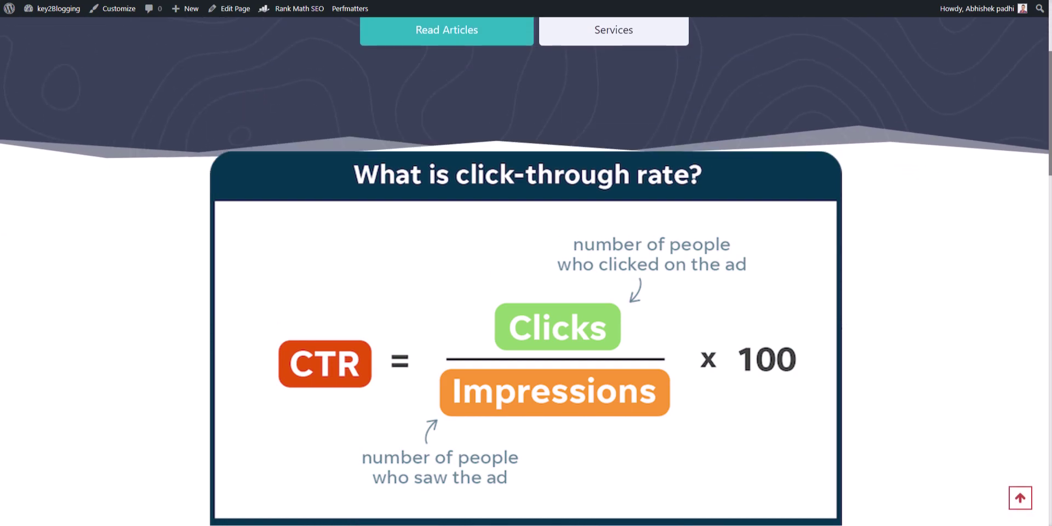
scroll(832, 323, "down", 3)
scroll(833, 323, "down", 3)
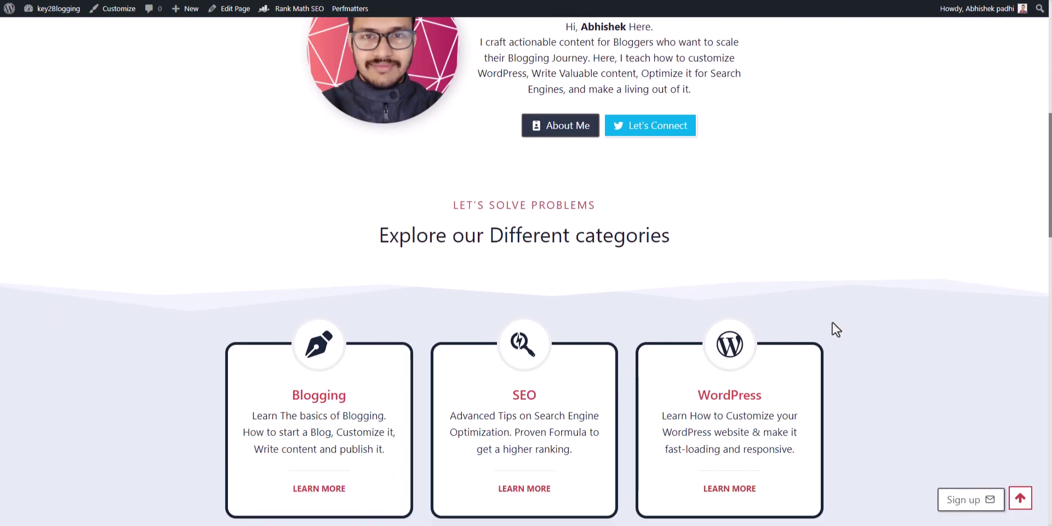
scroll(832, 323, "down", 2)
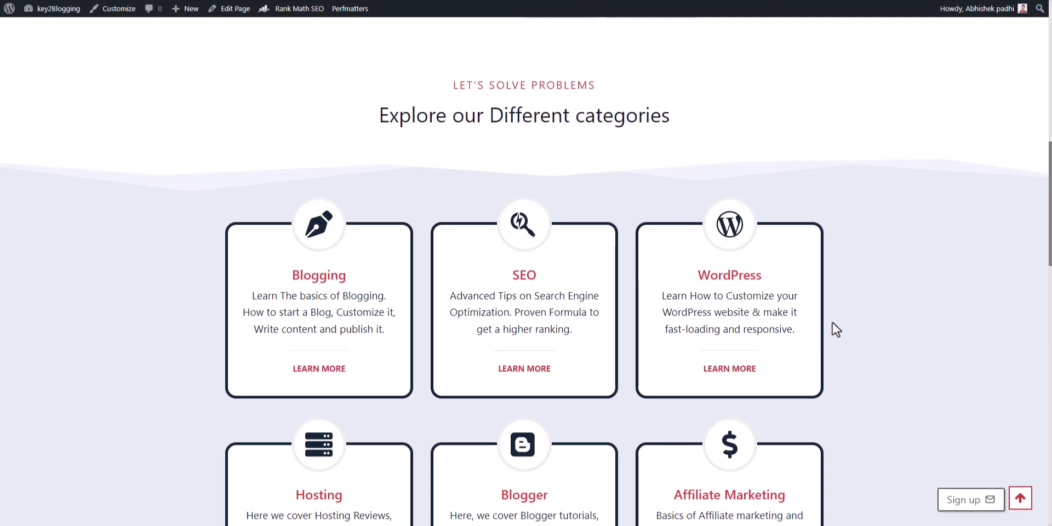
scroll(835, 329, "down", 3)
scroll(847, 325, "down", 6)
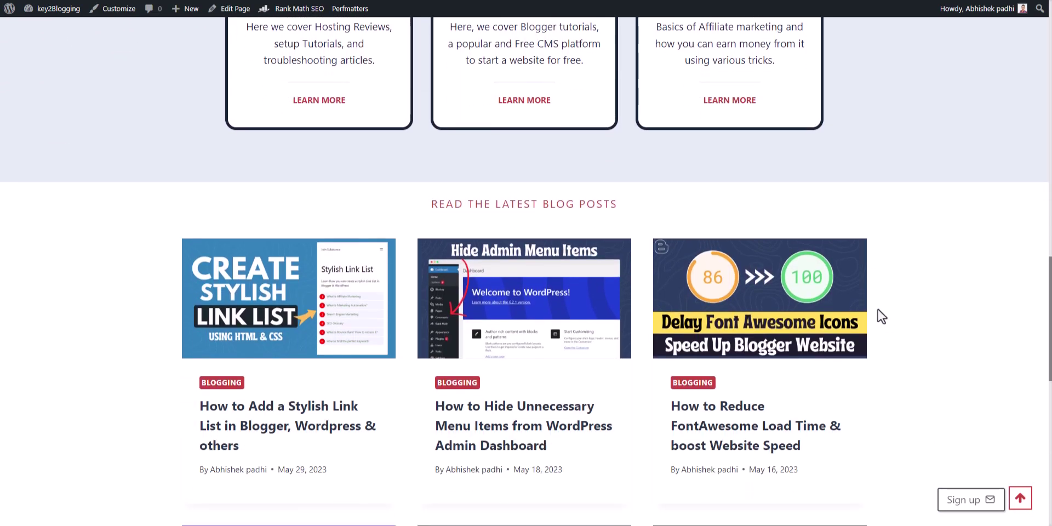
scroll(964, 329, "down", 5)
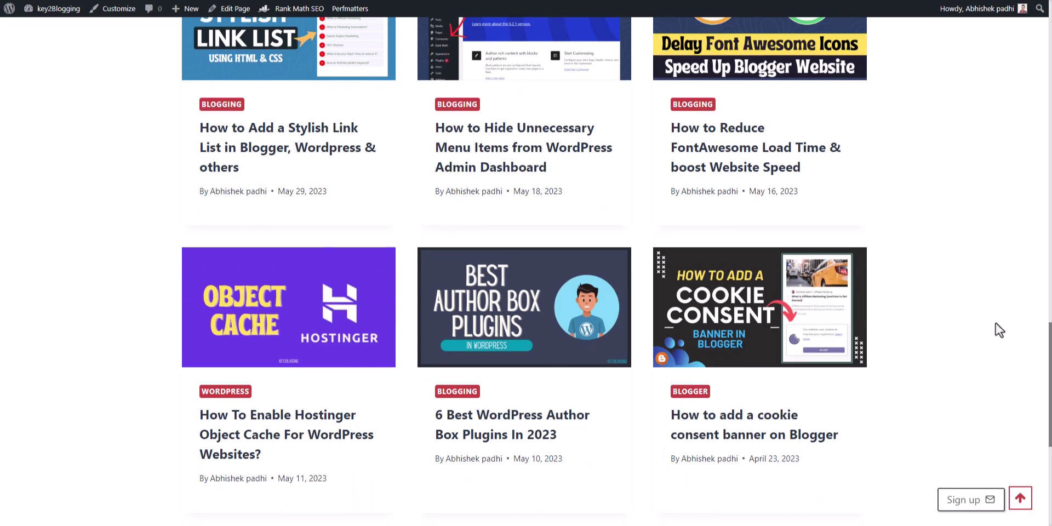
scroll(995, 323, "down", 2)
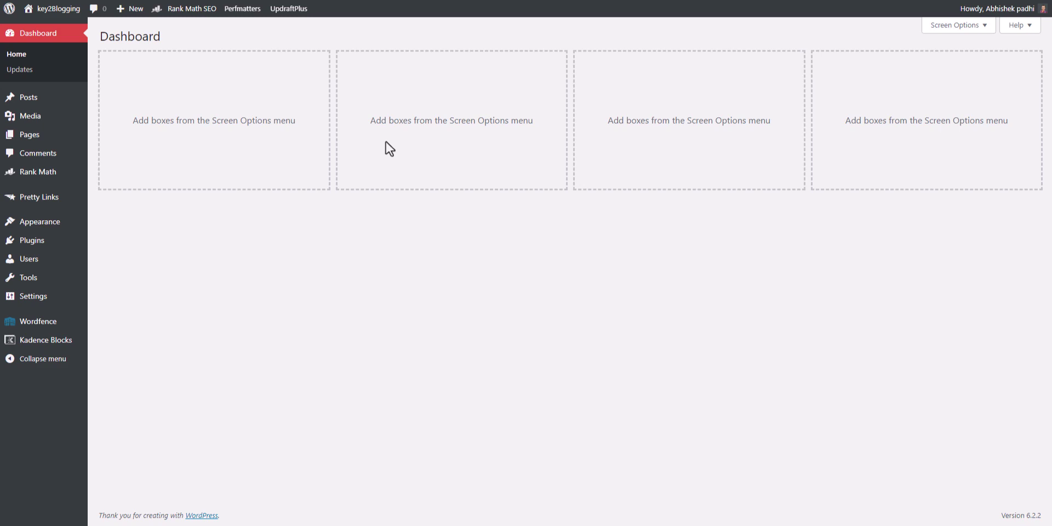
Step: Search the plugin directory for 'adfoxly' and install the AdFoxly ad manager plugin
mouse_move(73, 225)
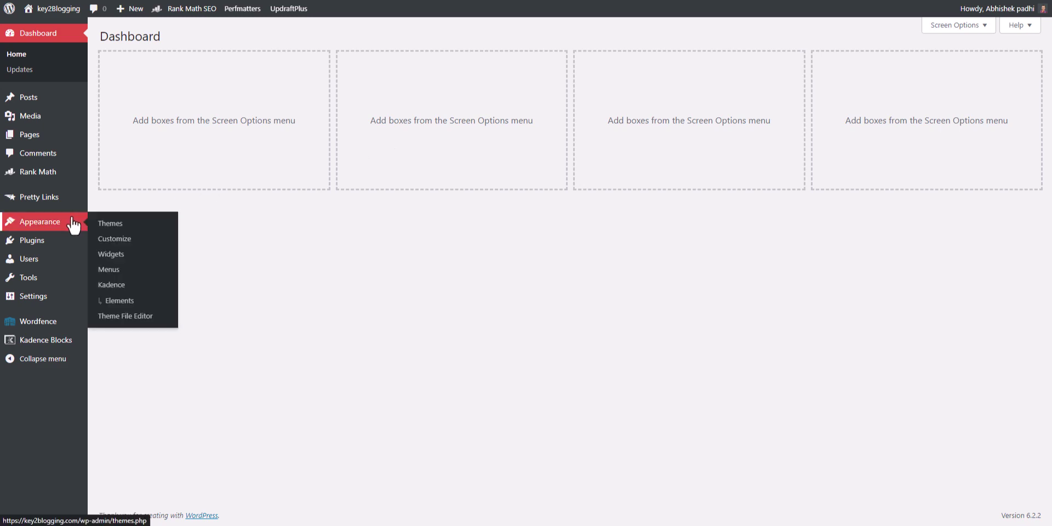
mouse_move(66, 245)
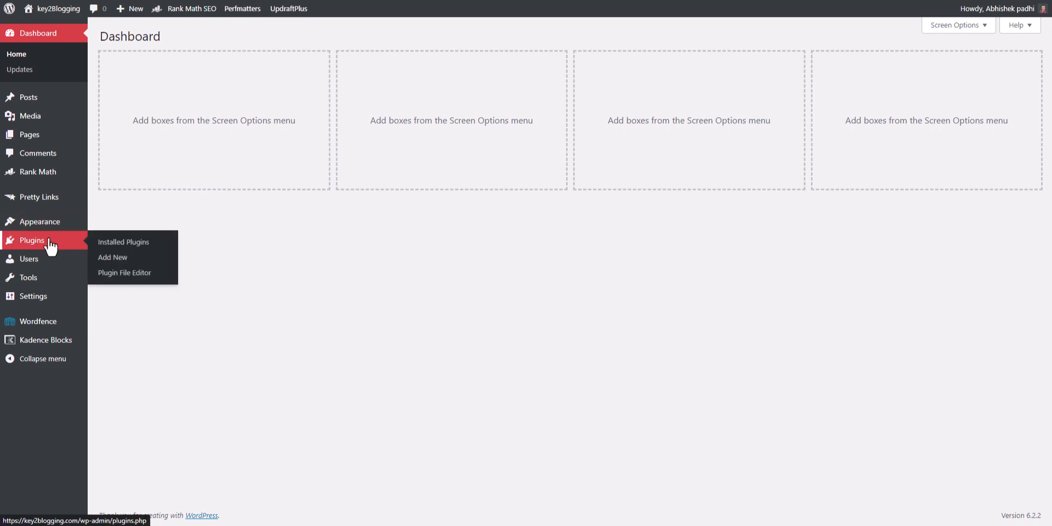
left_click(105, 264)
left_click(934, 67)
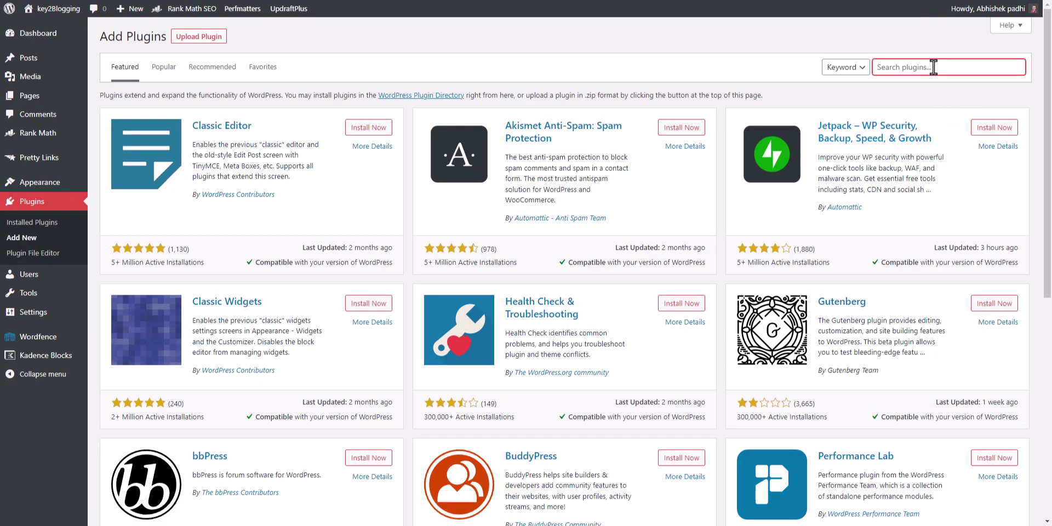
type("adfoxly")
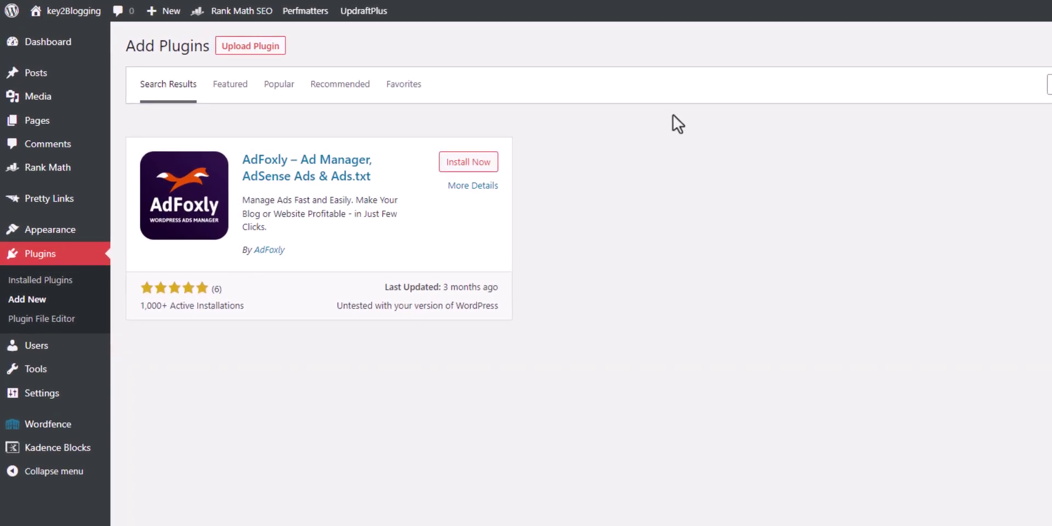
left_click(478, 161)
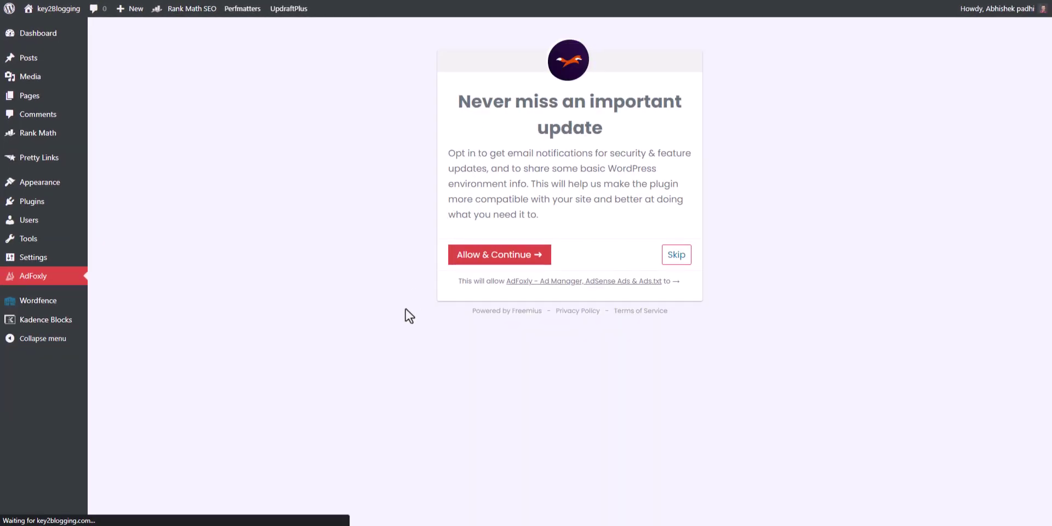
Step: Skip the opt-in, start the first advert as an Image ad, and bring up the media chooser
left_click(676, 255)
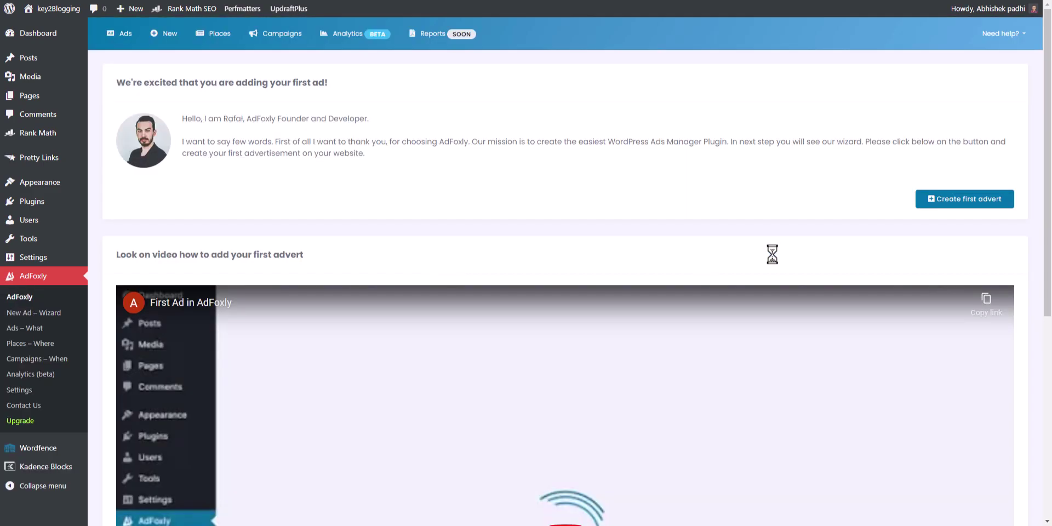
scroll(860, 244, "down", 4)
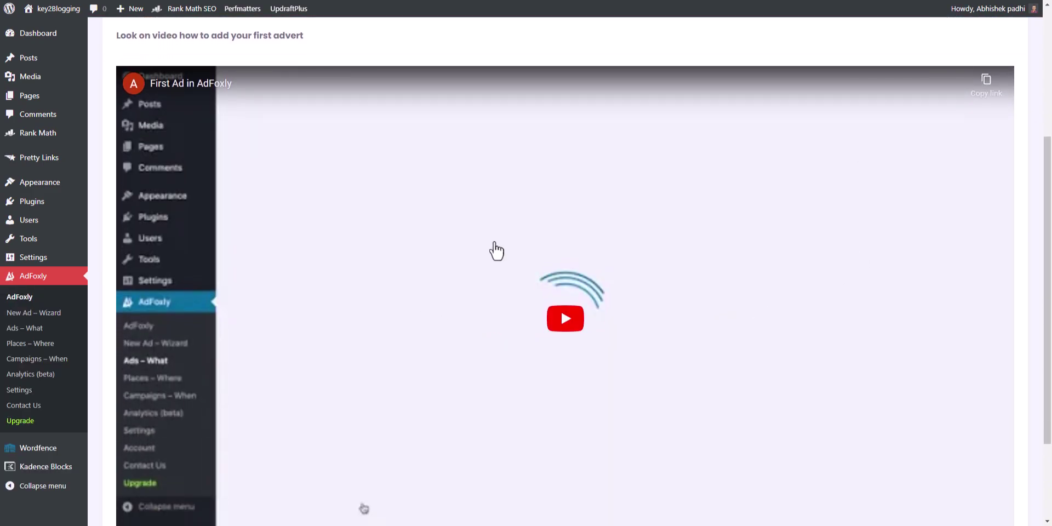
scroll(626, 275, "up", 4)
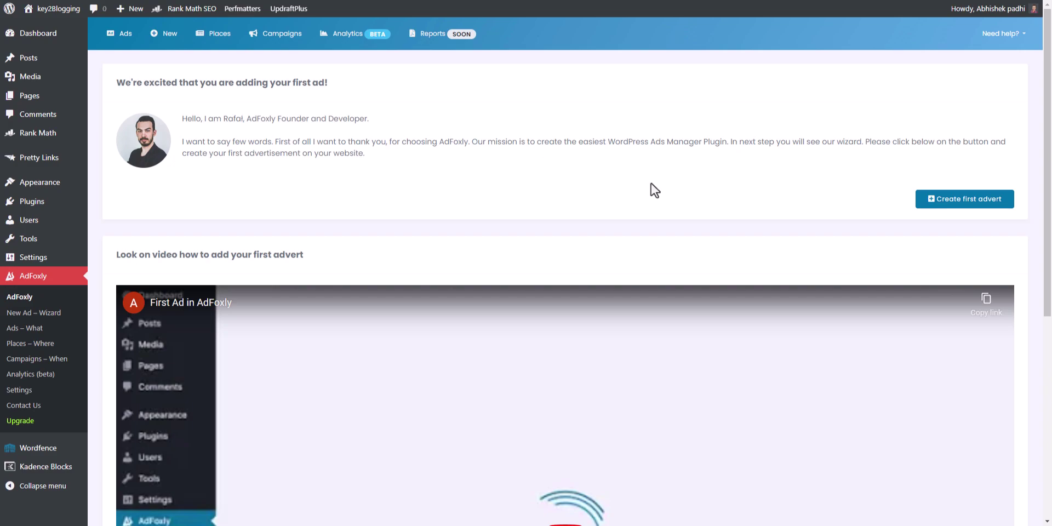
left_click(35, 315)
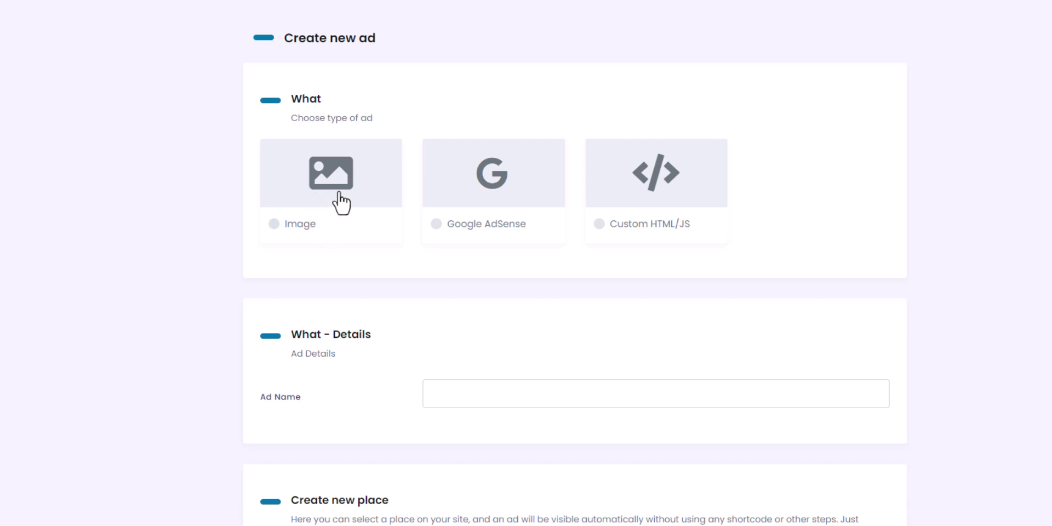
left_click(341, 203)
scroll(603, 296, "down", 3)
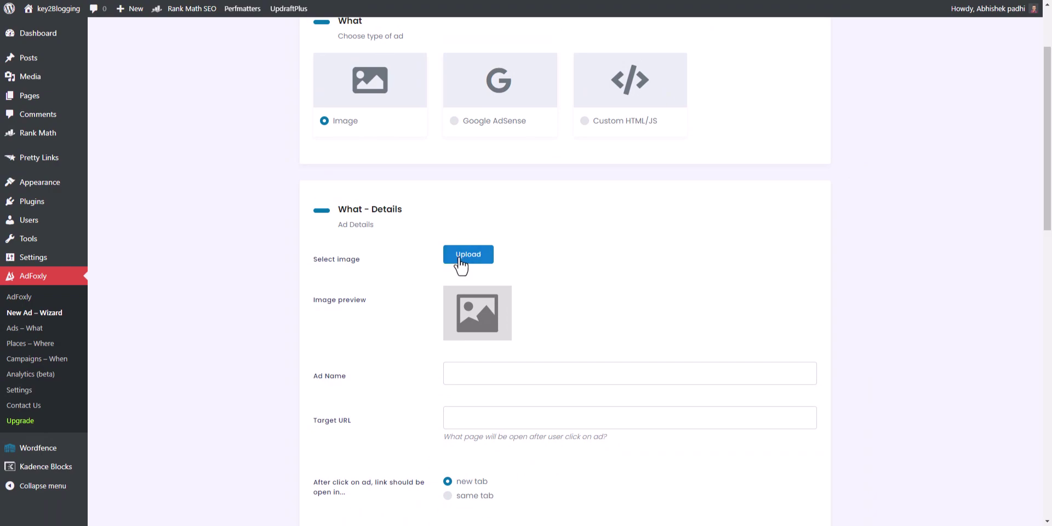
left_click(460, 256)
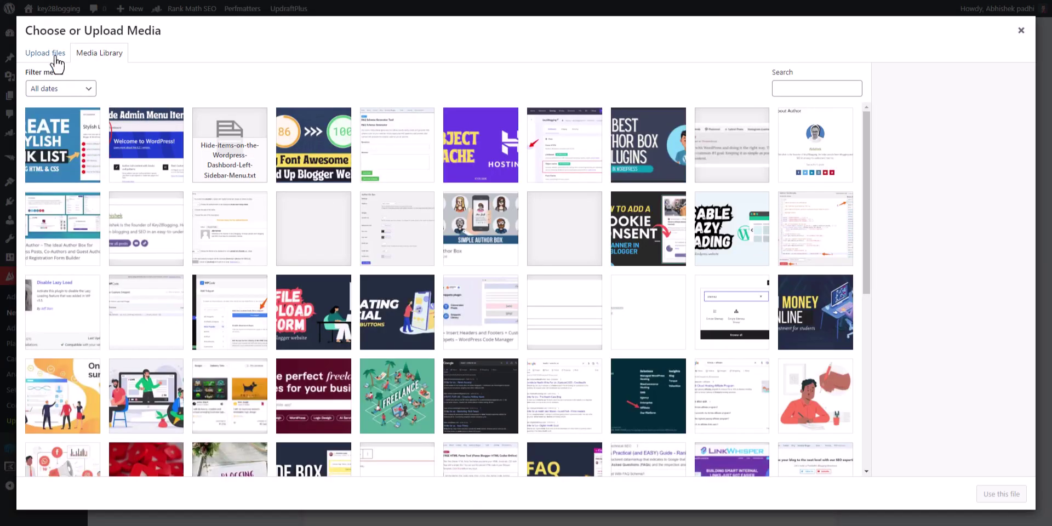
Step: Upload 430x288-1.png with alt text 'Bluehost Ad' and use it as the ad image
left_click(54, 55)
left_click(505, 247)
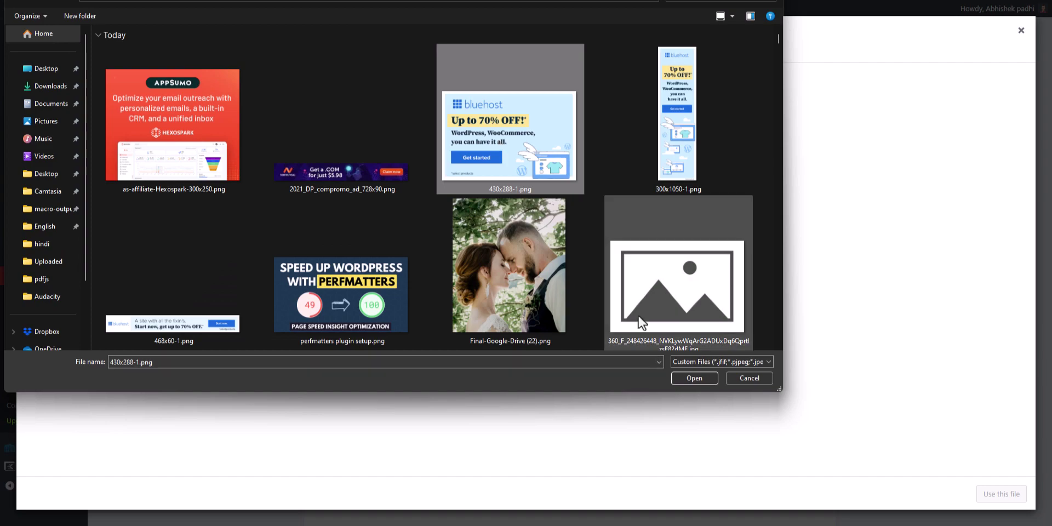
key("Return")
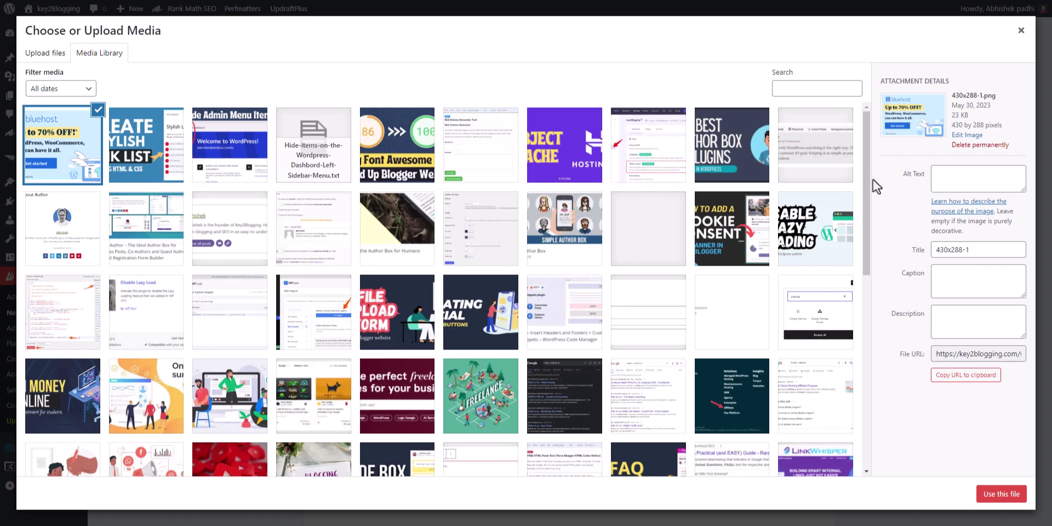
left_click(981, 174)
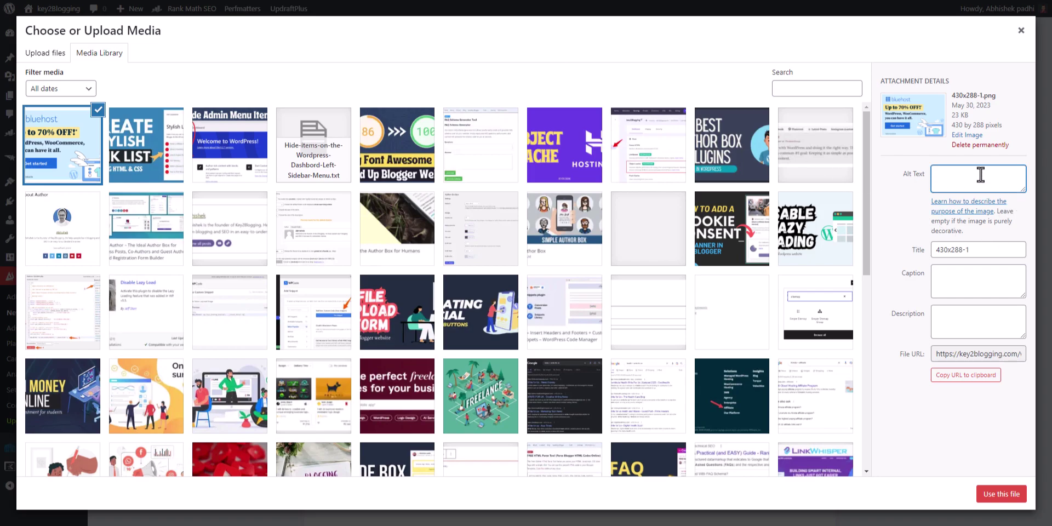
type("Bluehost Ad")
left_click(1001, 495)
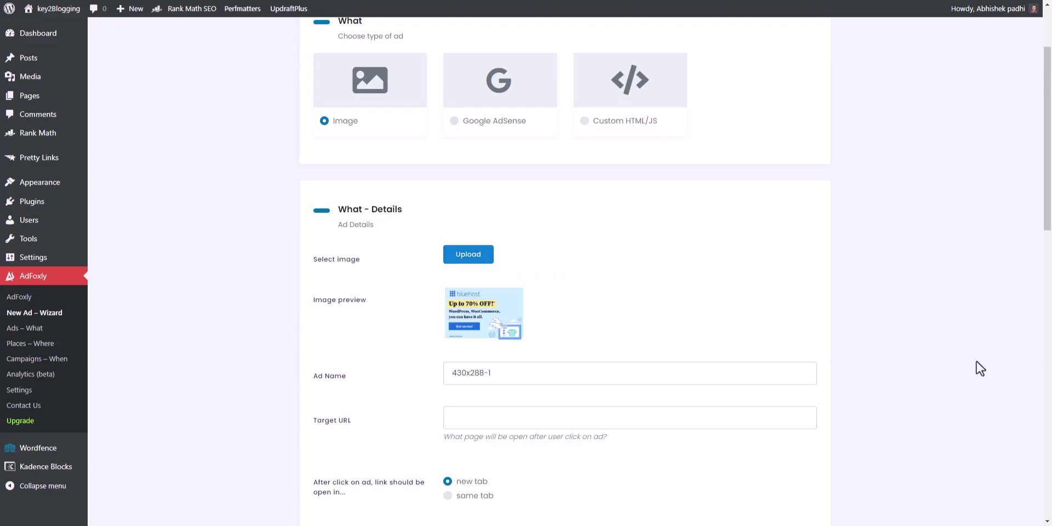
Step: Replace the ad name 430x288-1 with 'Bluehost Banner'
scroll(849, 293, "down", 3)
left_click(517, 208)
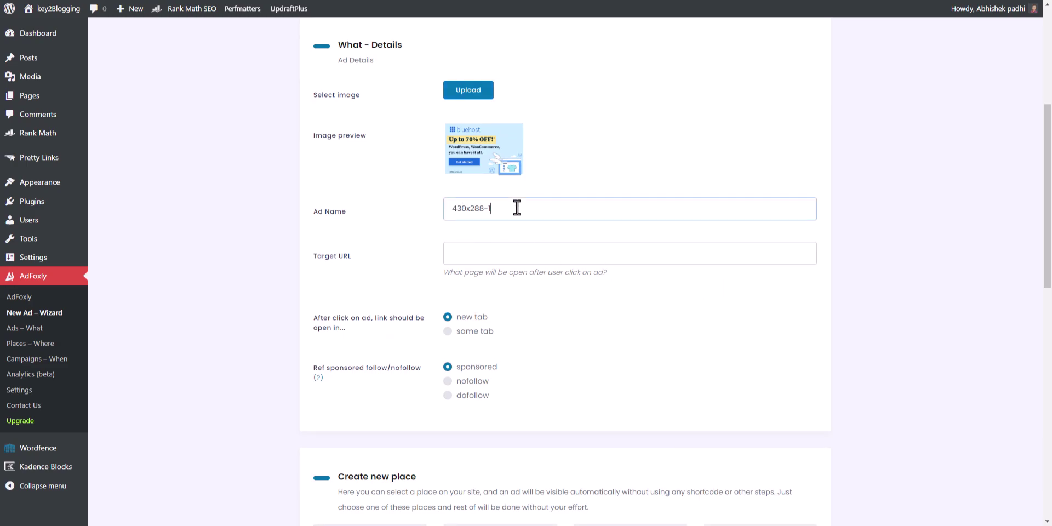
key("ctrl+a")
type("Blue")
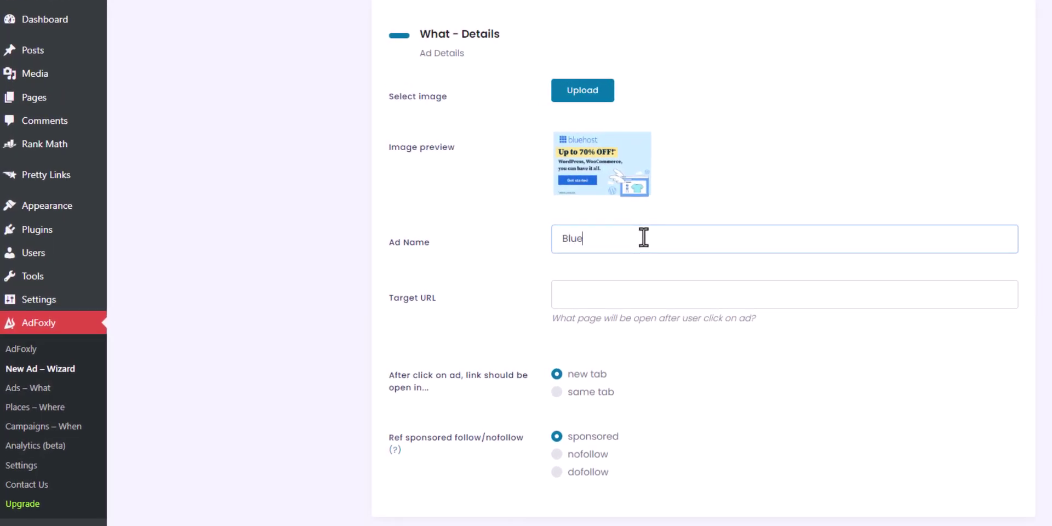
type("host Bo")
type("nner")
left_click(791, 212)
scroll(811, 195, "up", 3)
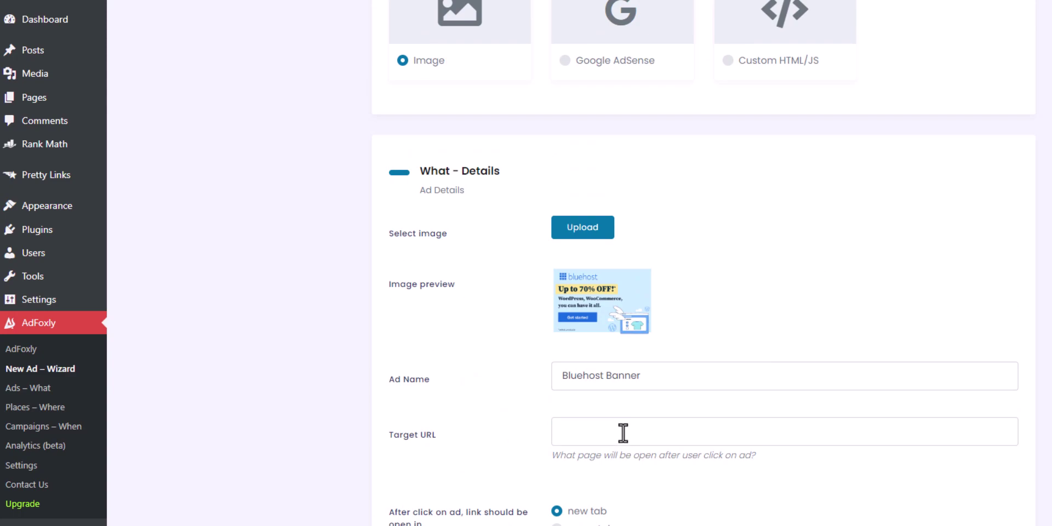
Step: Search Pretty Links for 'bluehost' and copy the /go/bluehost link
mouse_move(61, 186)
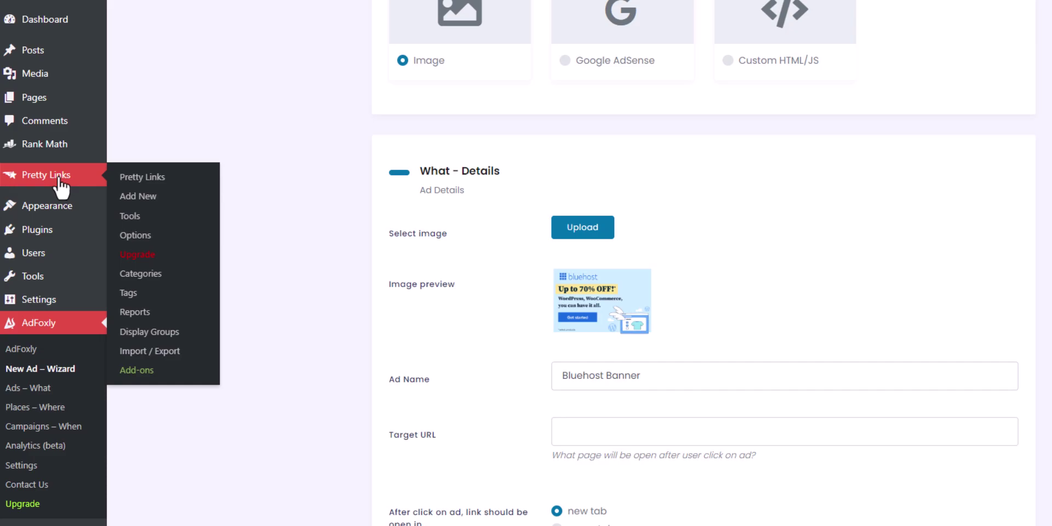
right_click(143, 176)
left_click(199, 188)
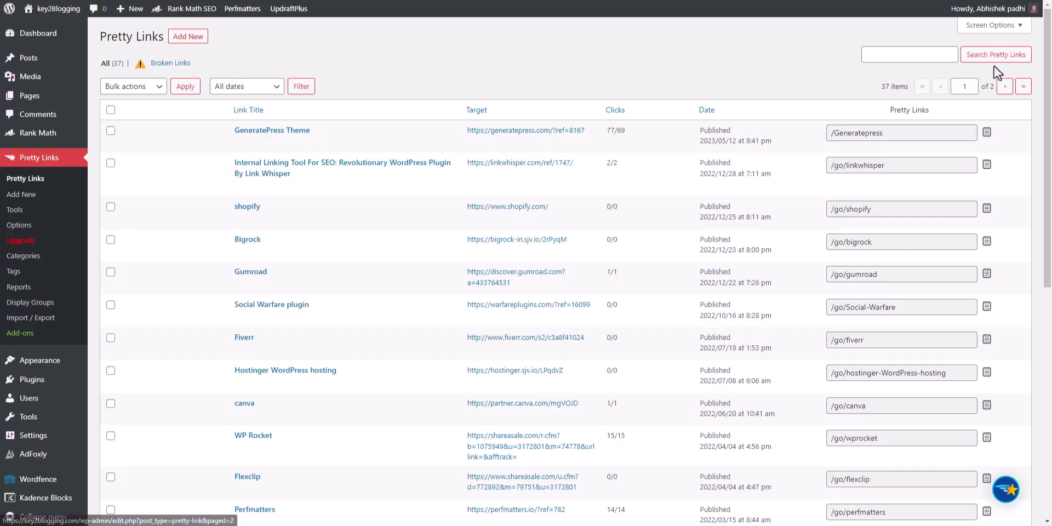
left_click(926, 55)
type("bluehost")
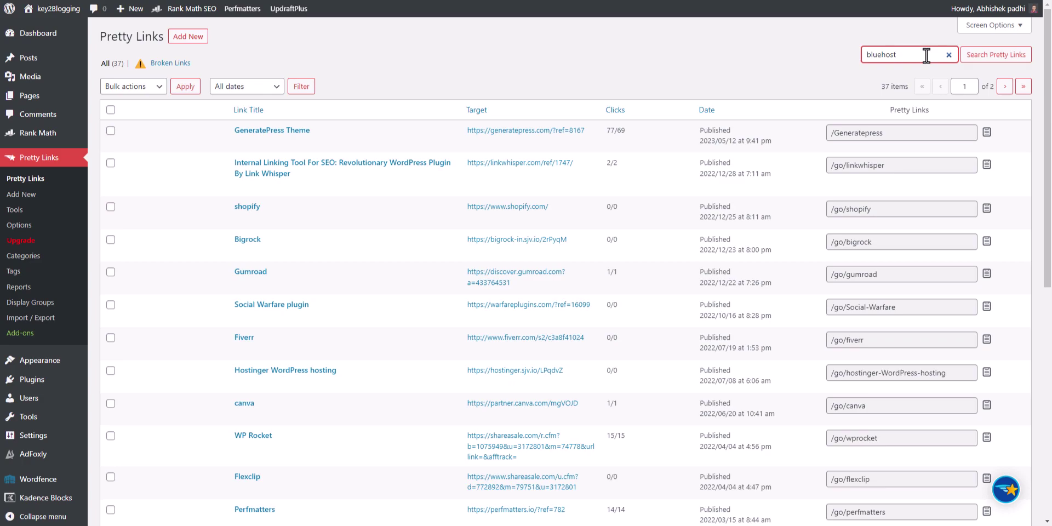
left_click(1000, 61)
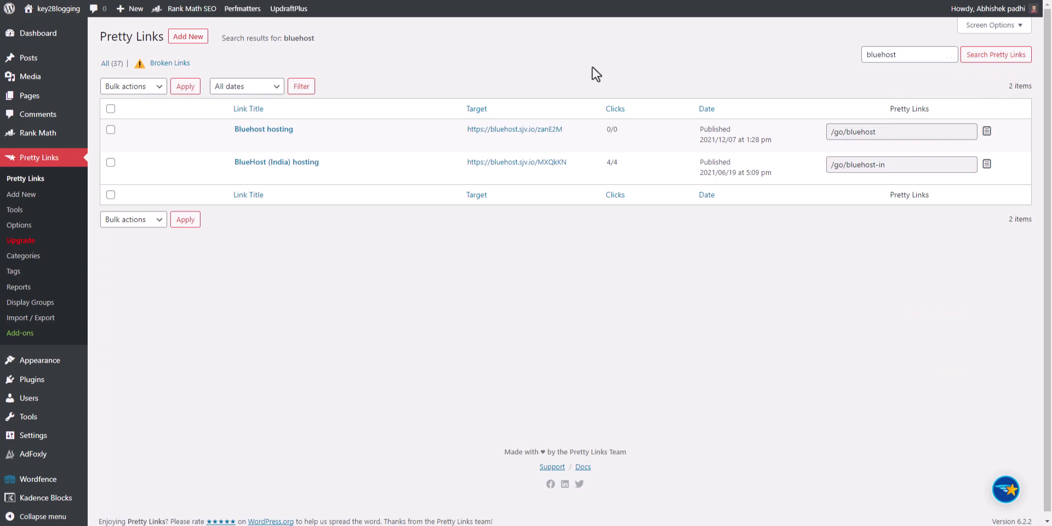
left_click(988, 134)
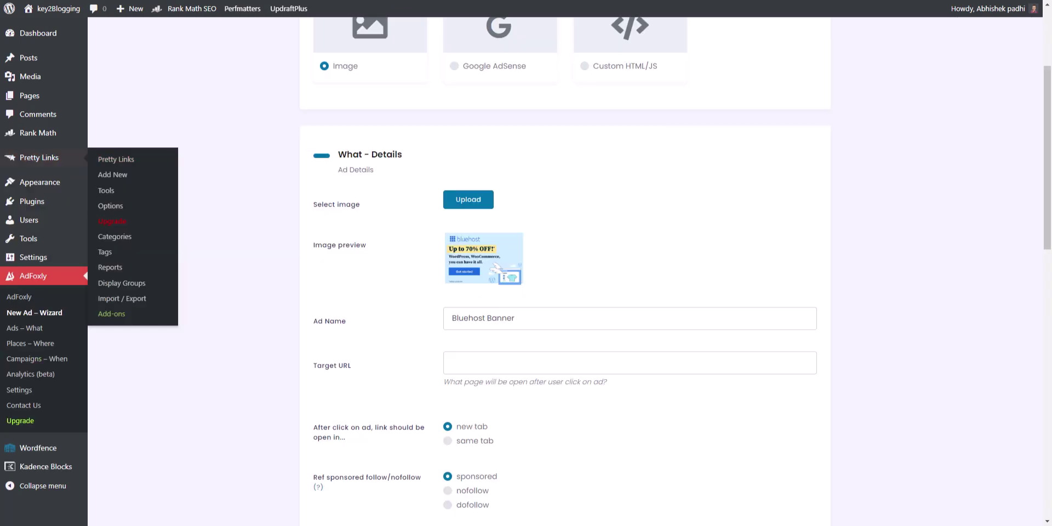
left_click(502, 368)
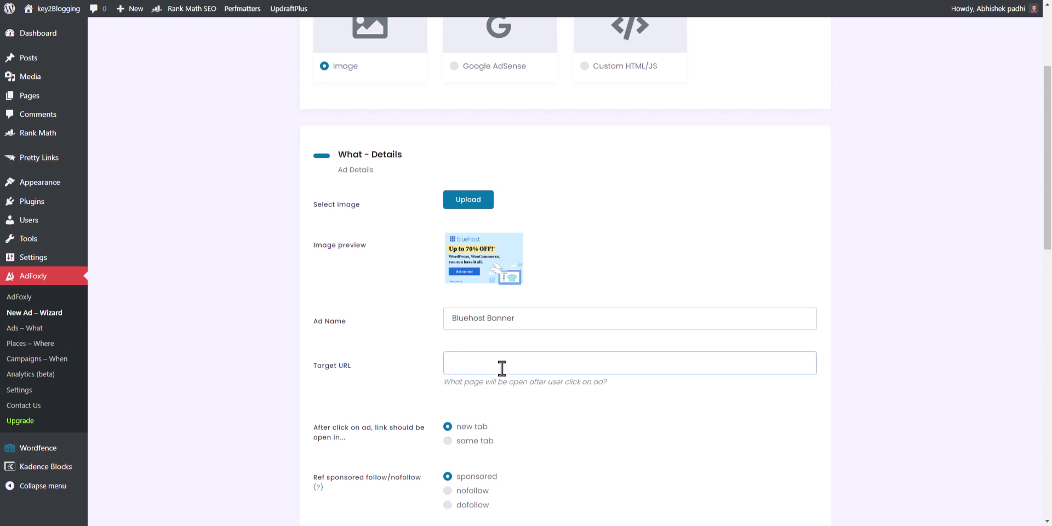
key("ctrl+v")
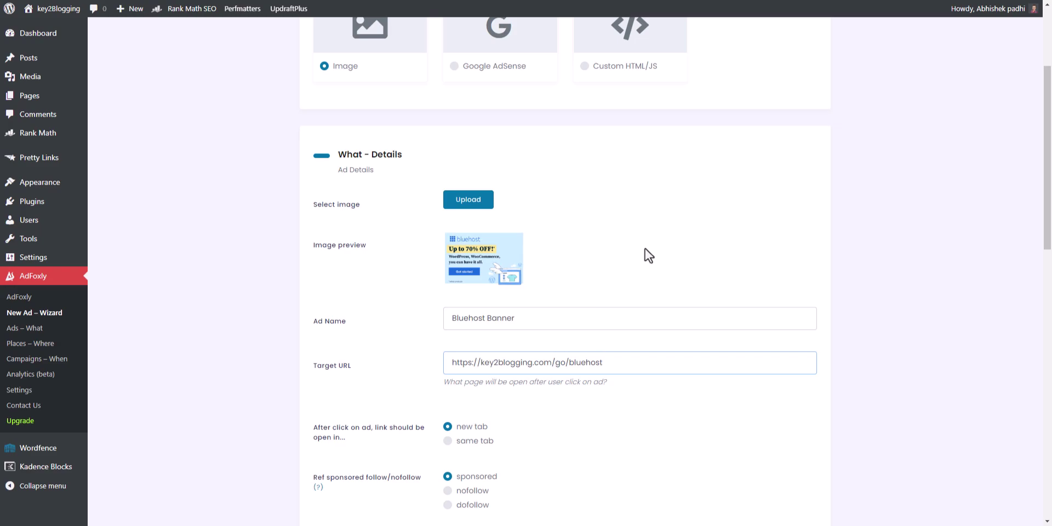
scroll(705, 246, "down", 4)
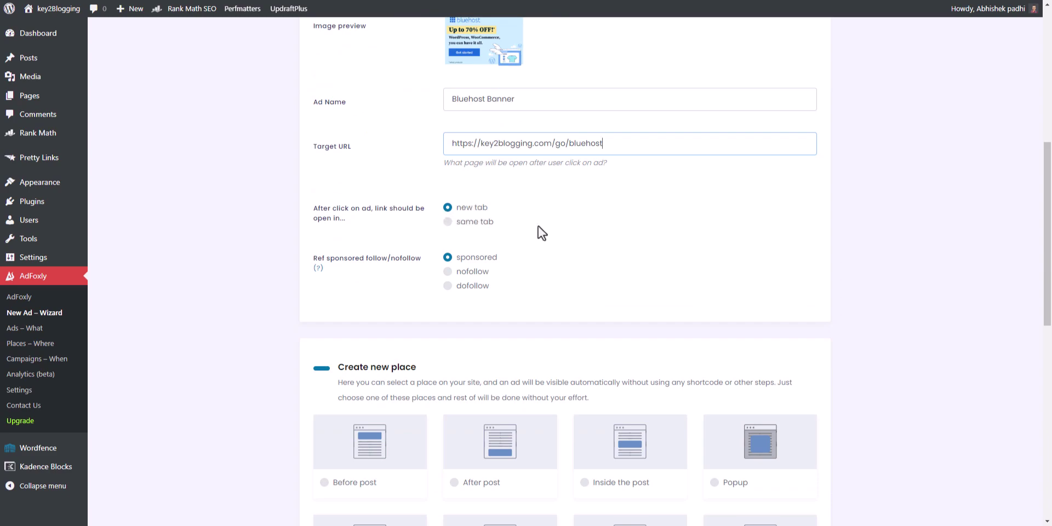
scroll(564, 241, "down", 2)
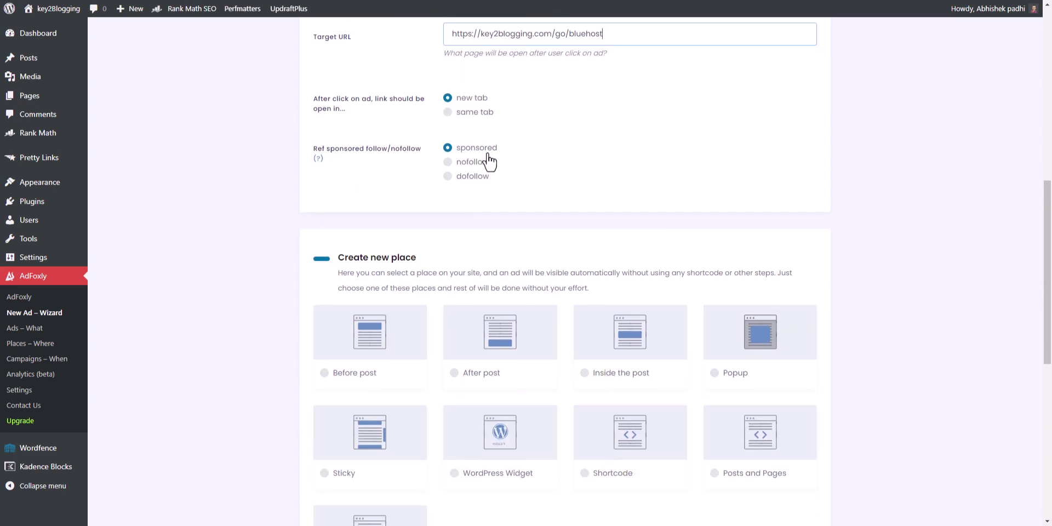
scroll(619, 187, "down", 2)
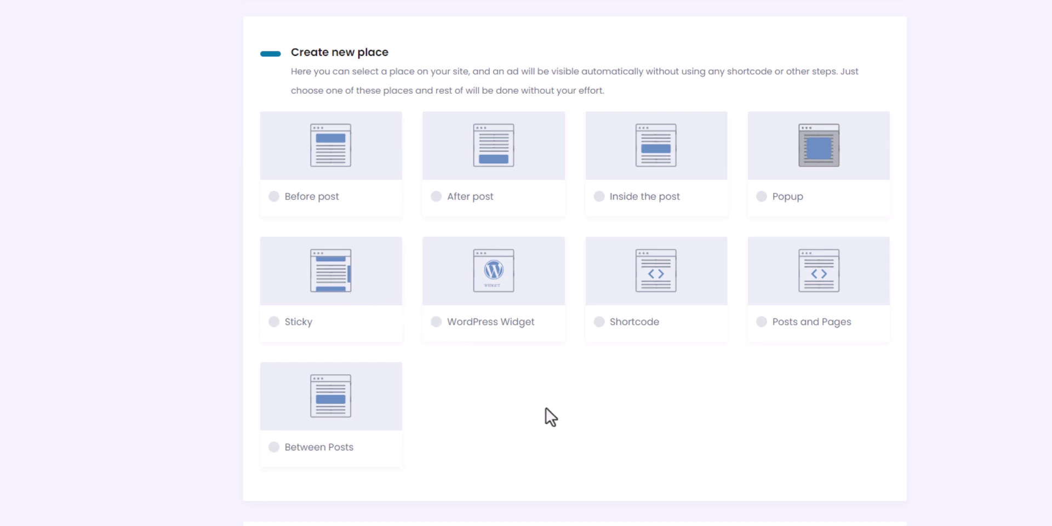
Step: Choose the After post placement and save the Bluehost Banner ad
left_click(466, 196)
scroll(537, 380, "down", 8)
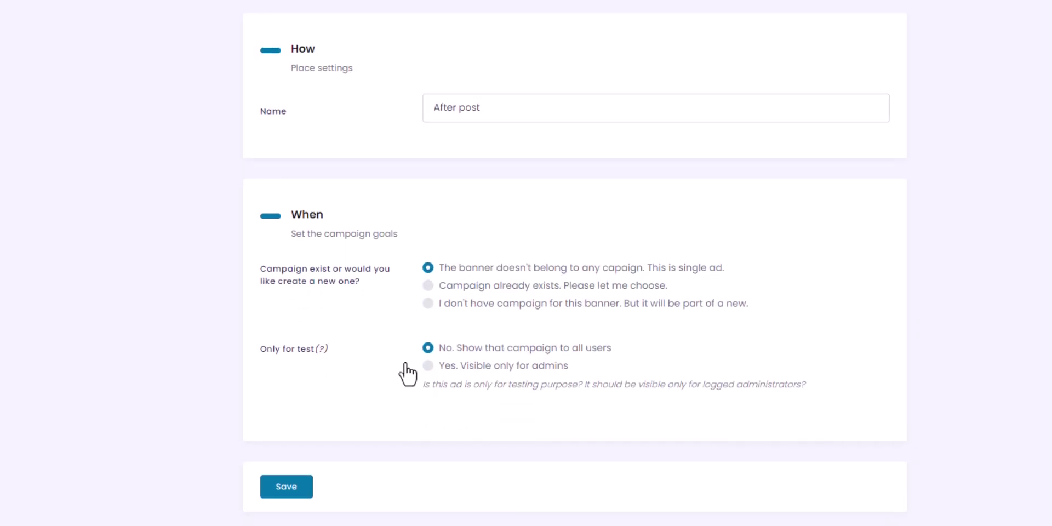
left_click(294, 519)
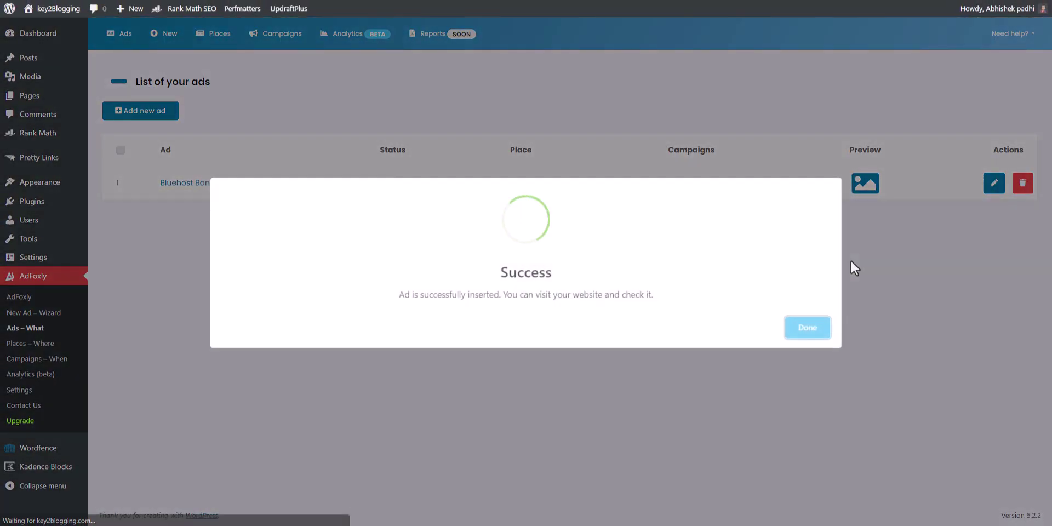
Step: Dismiss the success message and view the banner beneath the live Stylish Link List post
left_click(809, 329)
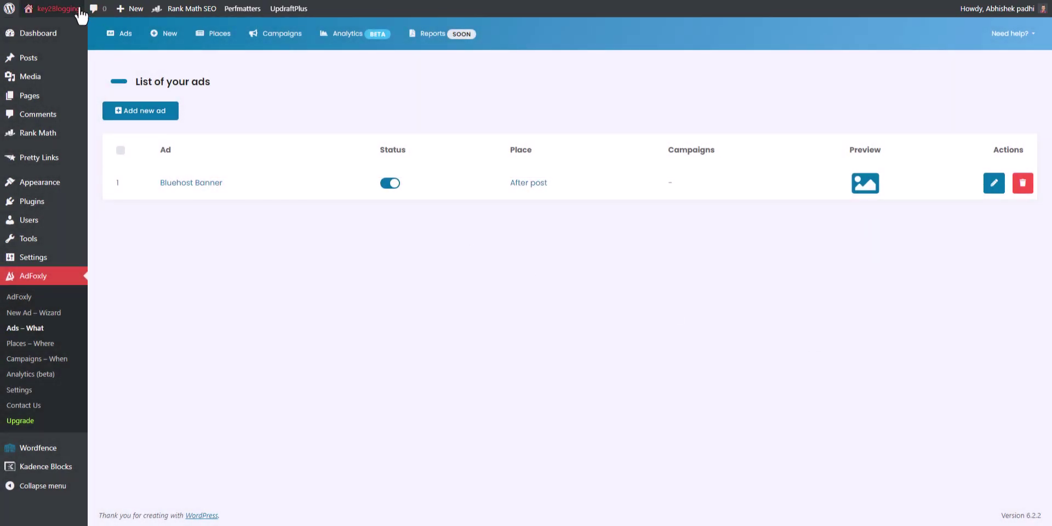
left_click(62, 10)
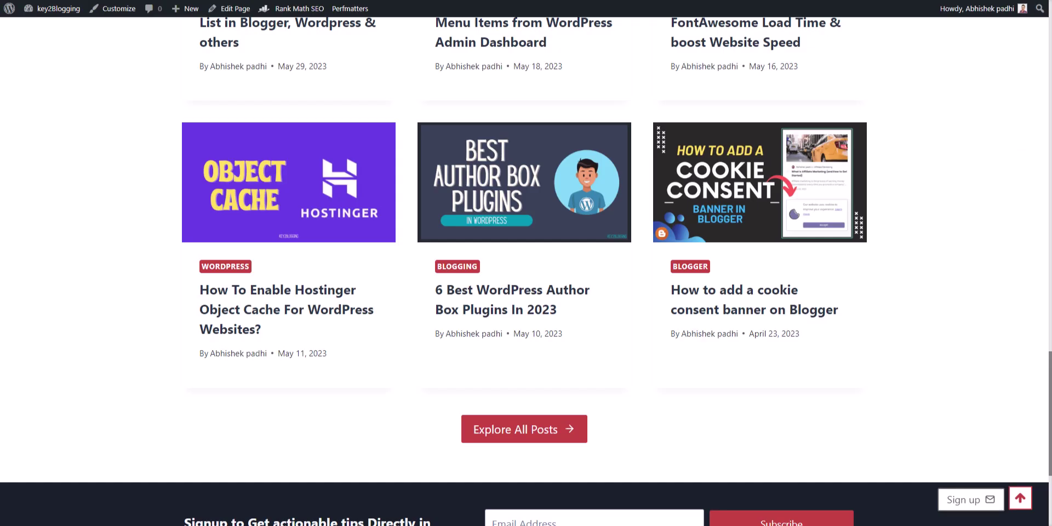
scroll(995, 235, "up", 7)
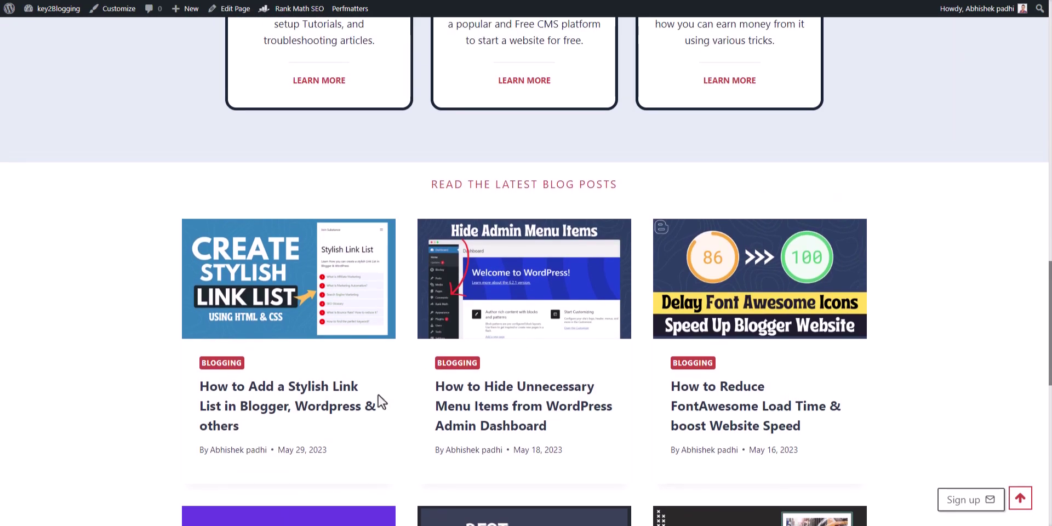
left_click(428, 343)
scroll(778, 175, "down", 20)
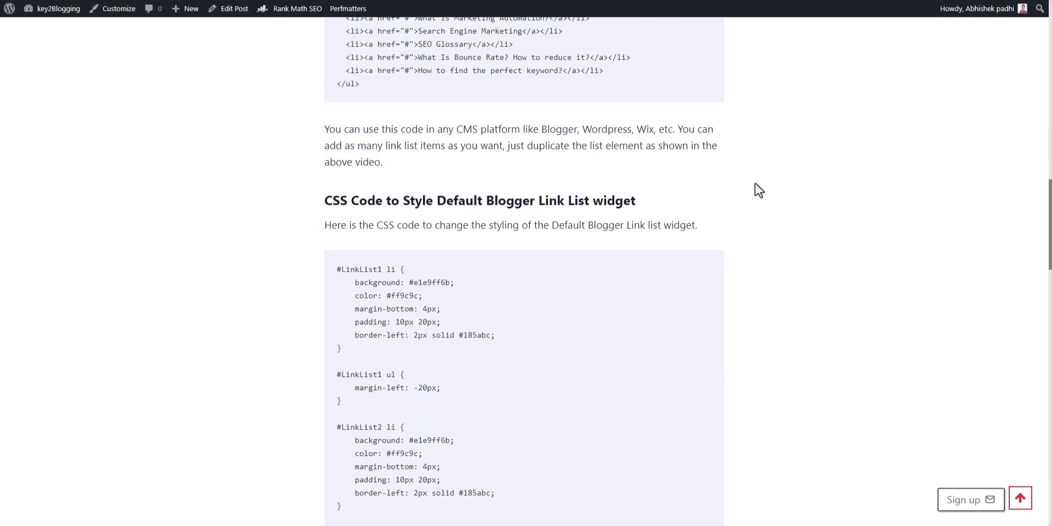
scroll(750, 193, "down", 1)
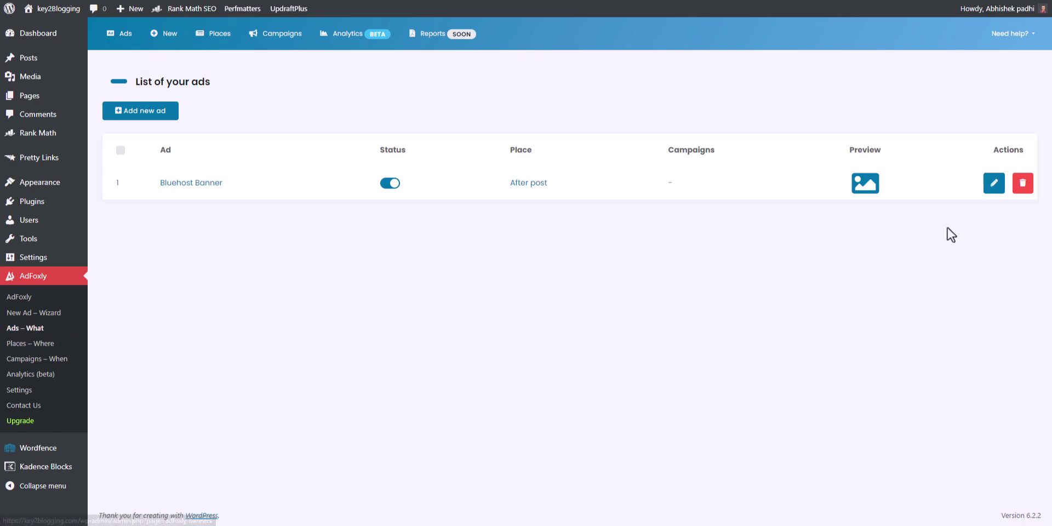
Step: Edit the Bluehost Banner ad and add a new Inside the post place
left_click(994, 183)
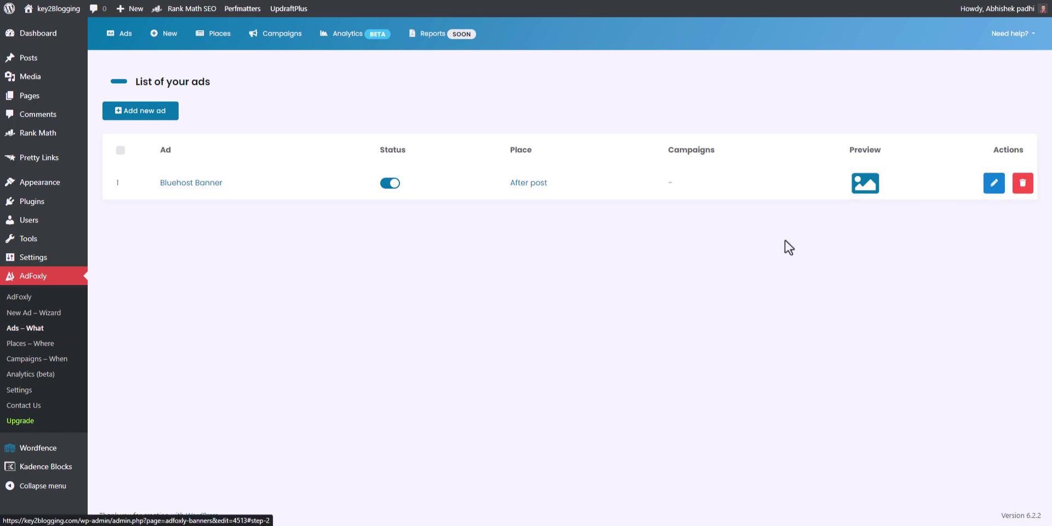
left_click_drag(1046, 109, 1047, 356)
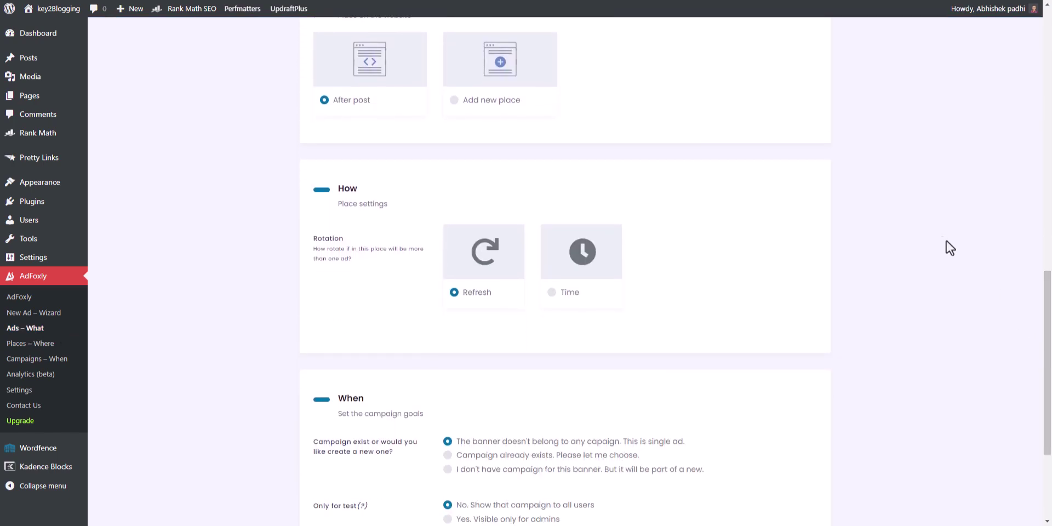
scroll(707, 246, "up", 2)
scroll(616, 181, "up", 1)
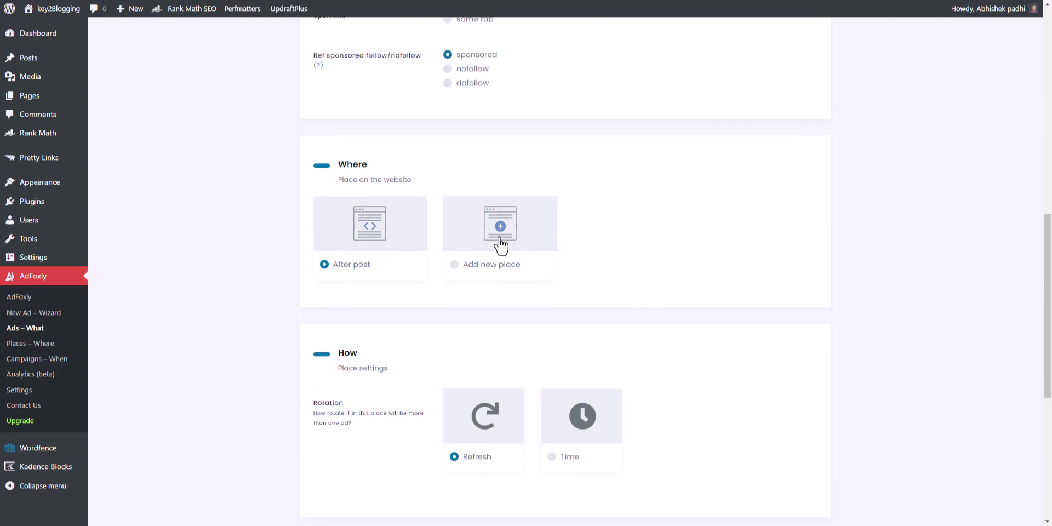
left_click(503, 233)
scroll(696, 225, "down", 4)
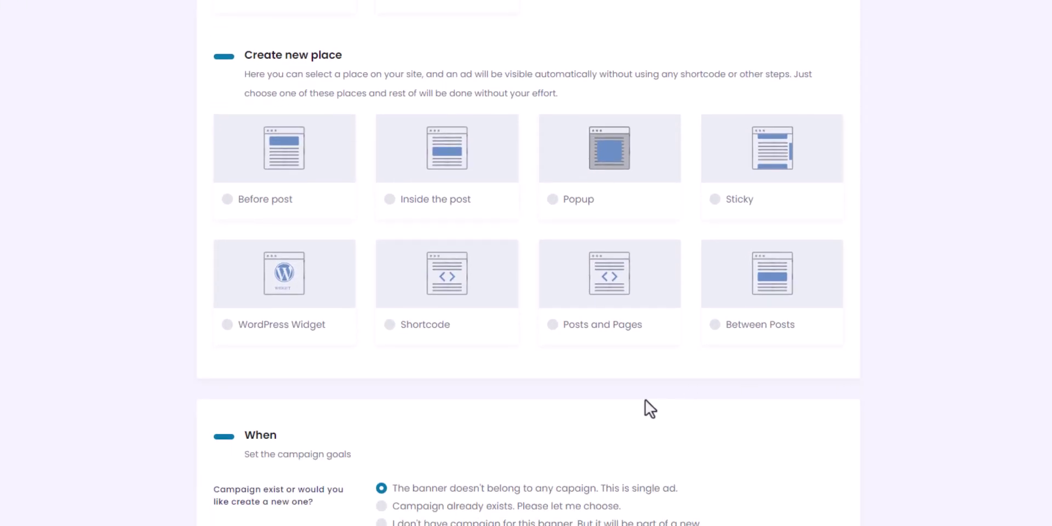
left_click(426, 185)
Step: Set the placement to After X paragraphs with 3 and save the ad
scroll(522, 399, "down", 6)
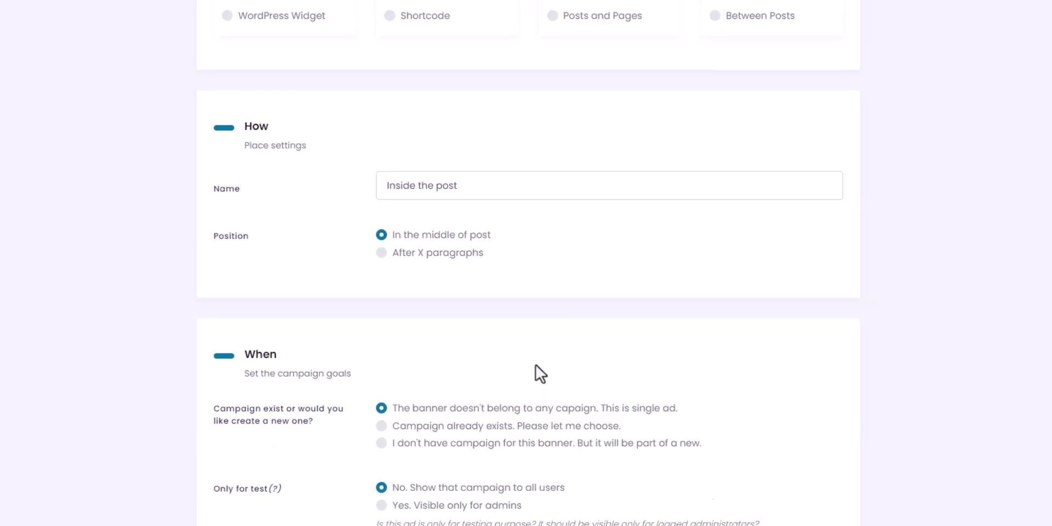
scroll(417, 263, "up", 1)
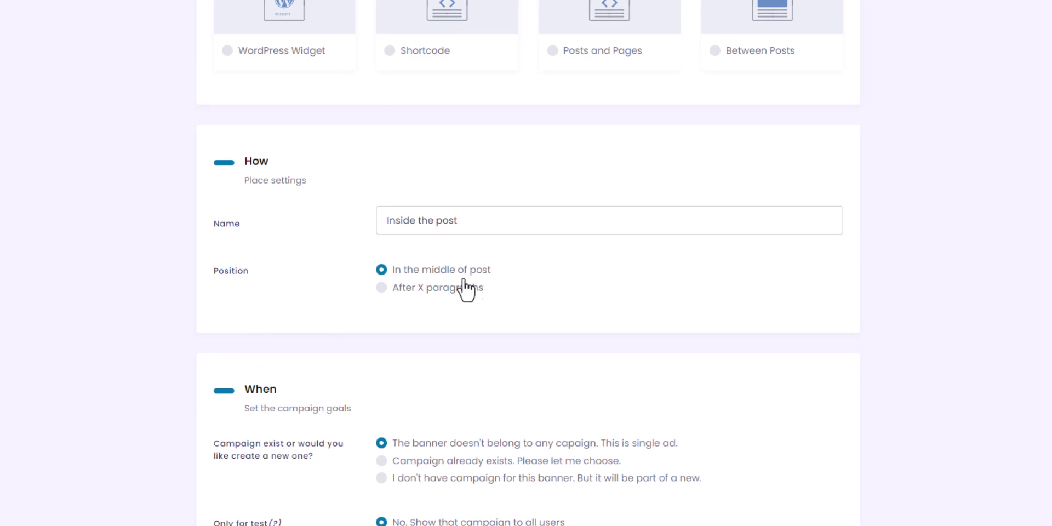
left_click(383, 289)
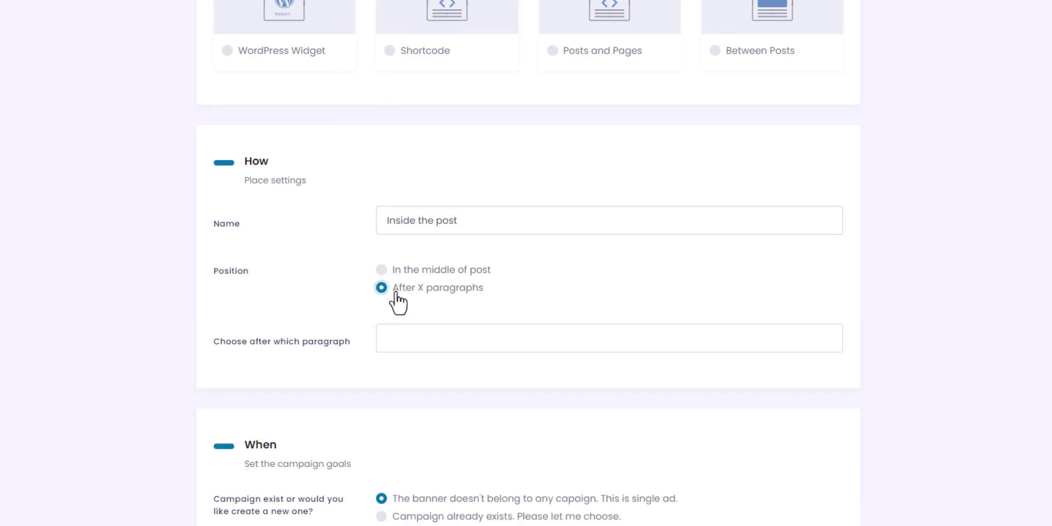
left_click(465, 335)
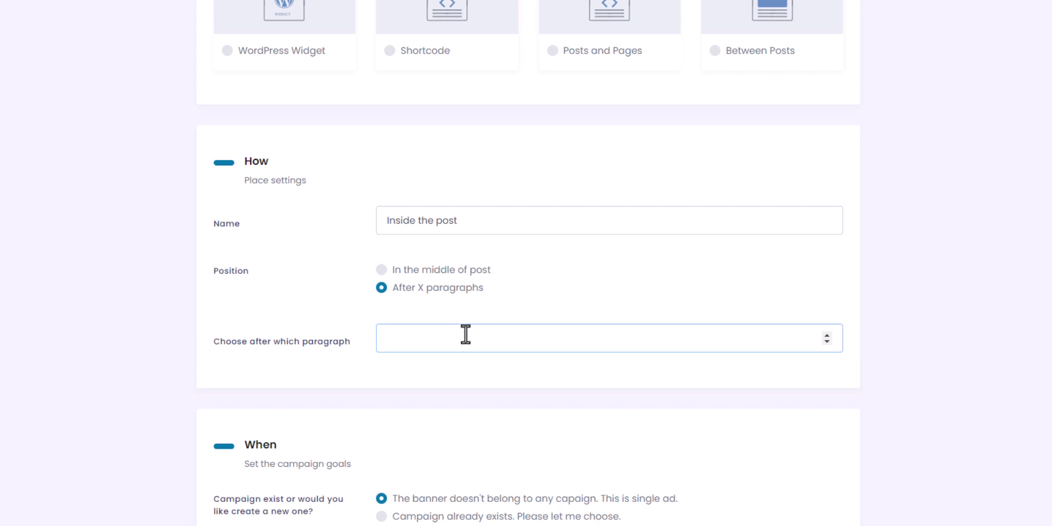
left_click(596, 286)
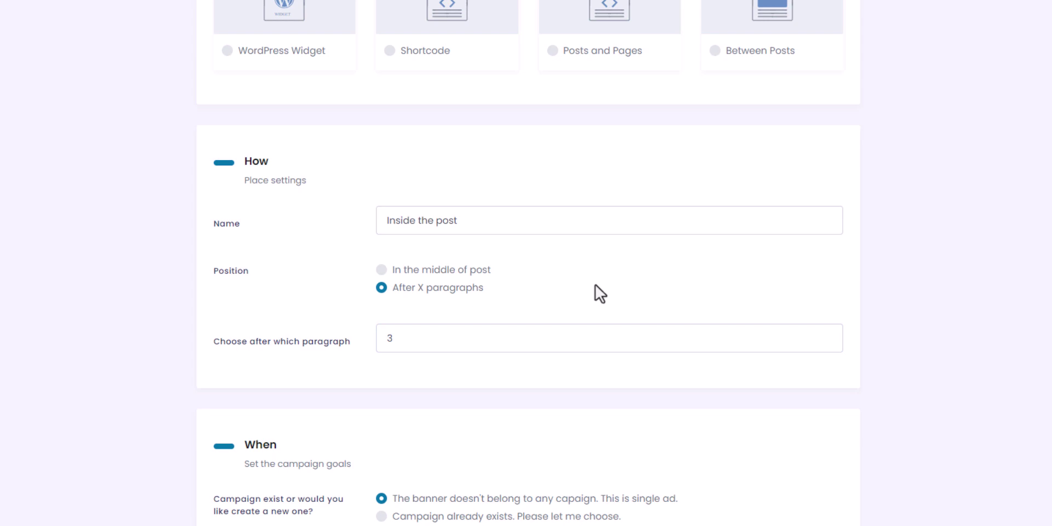
scroll(608, 307, "down", 5)
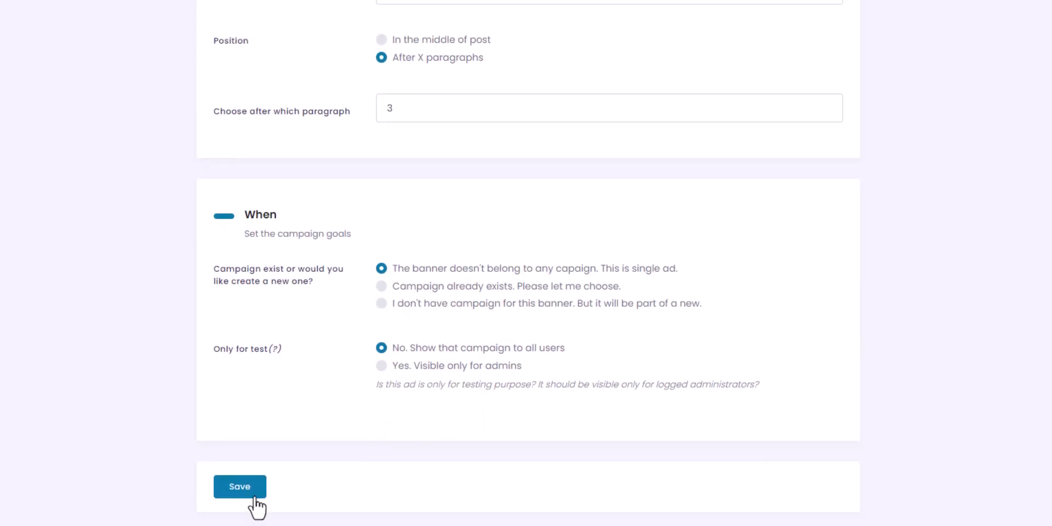
left_click(254, 497)
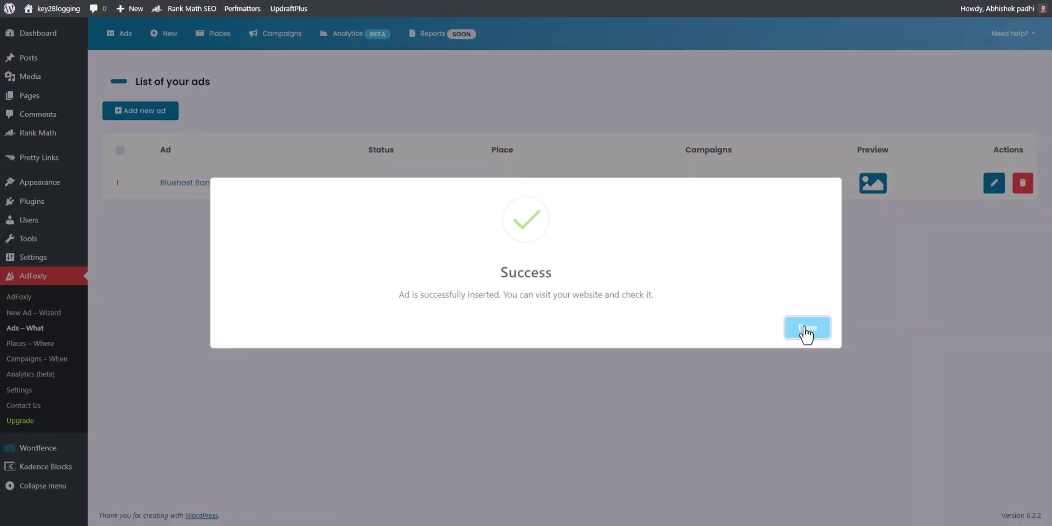
Step: Open the 'How to Add Sticky Footer Ad' post and check the Bluehost banner mid-article
left_click(807, 328)
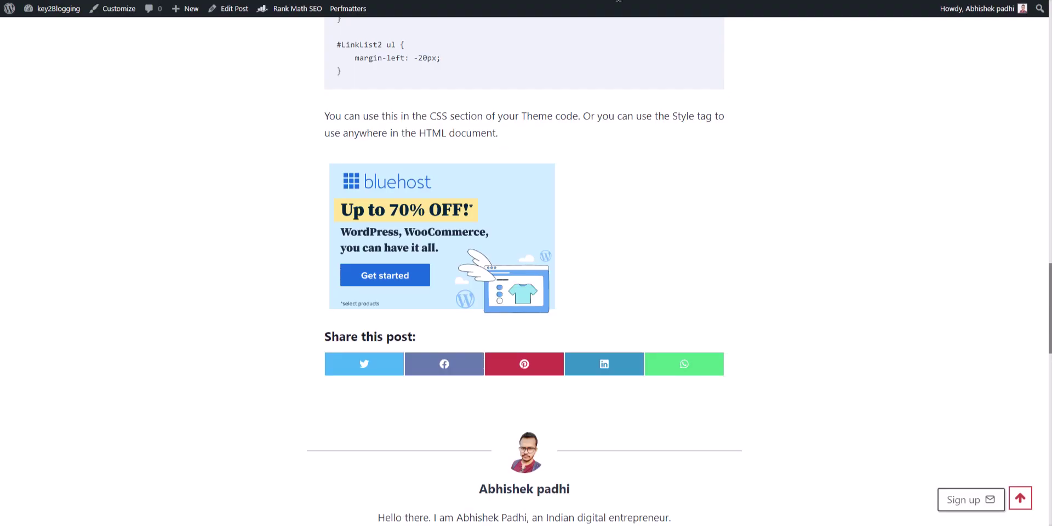
scroll(769, 261, "down", 10)
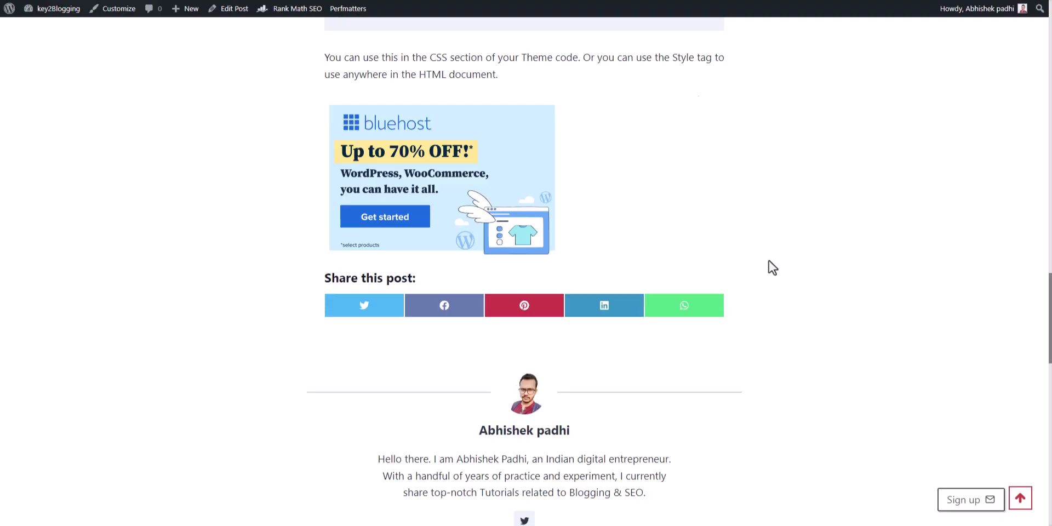
scroll(795, 229, "down", 2)
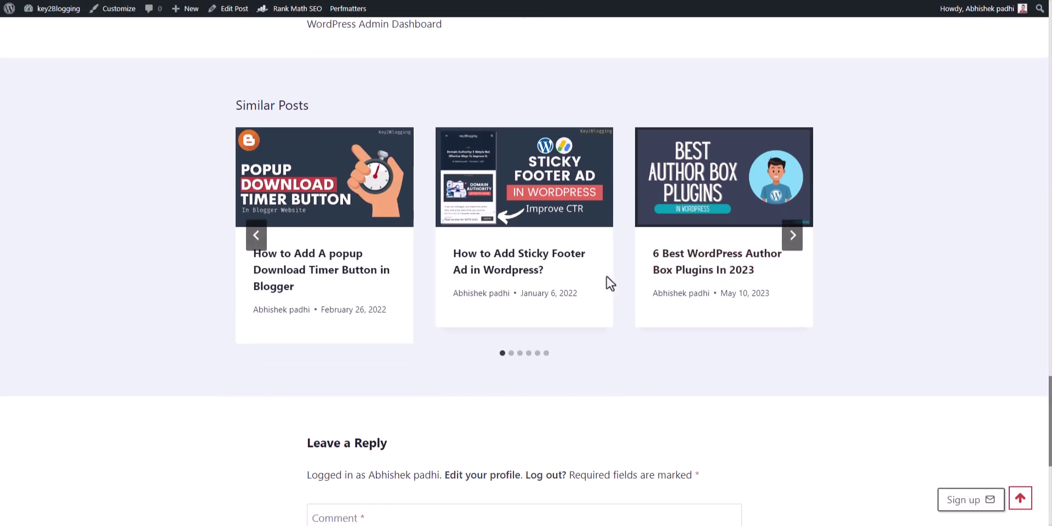
left_click(548, 264)
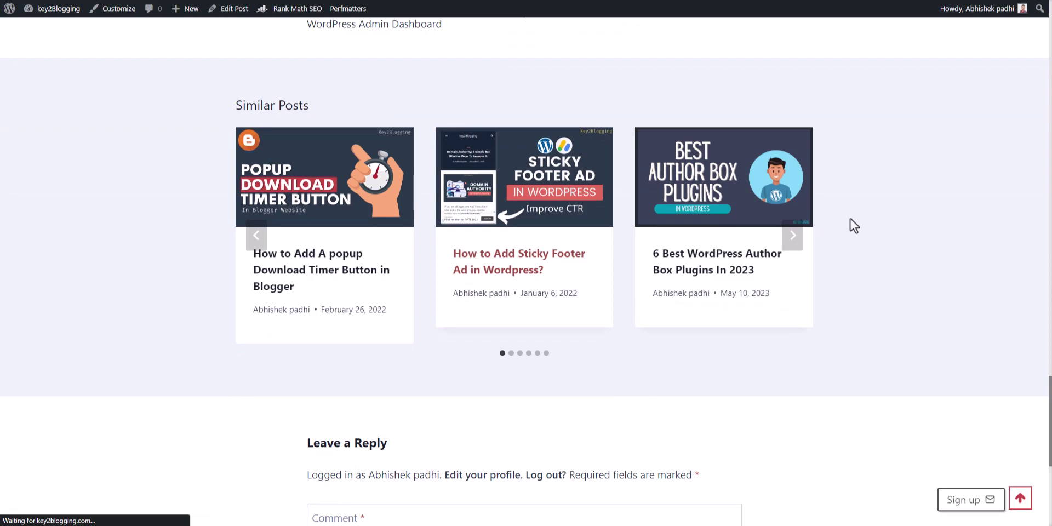
scroll(850, 243, "down", 9)
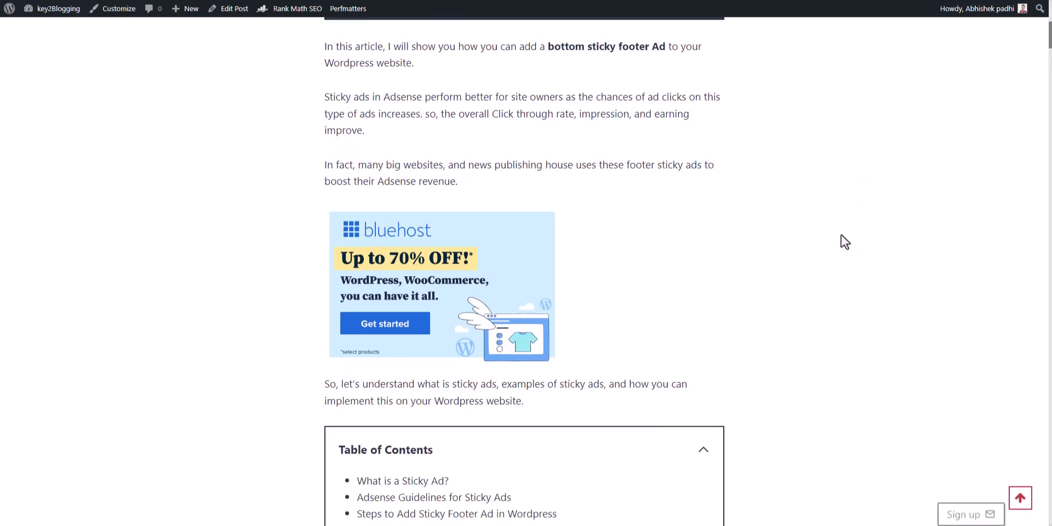
scroll(535, 263, "up", 1)
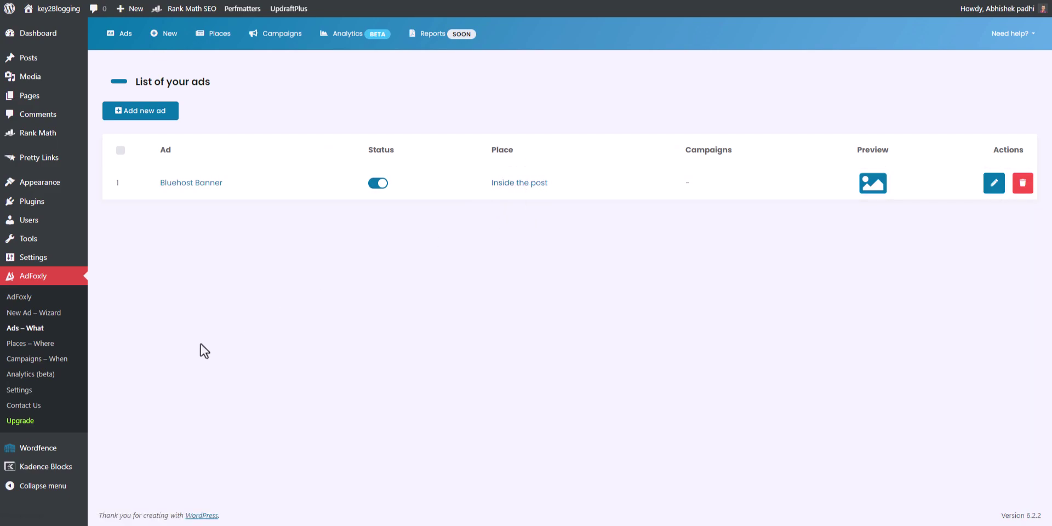
Step: Start a new Google AdSense ad in the AdFoxly wizard and begin naming it 'Before Post Ad'
left_click(39, 321)
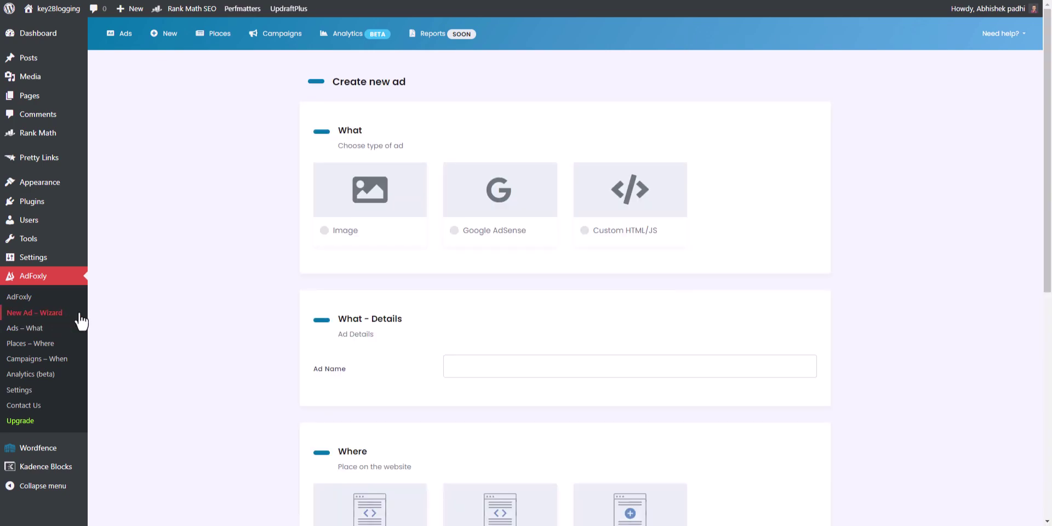
left_click(495, 210)
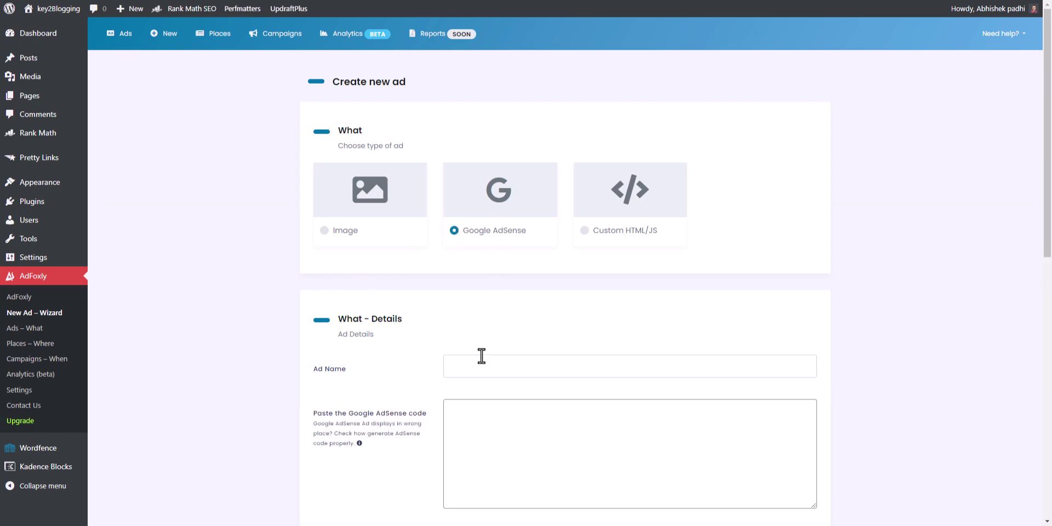
scroll(516, 262, "down", 2)
left_click(495, 255)
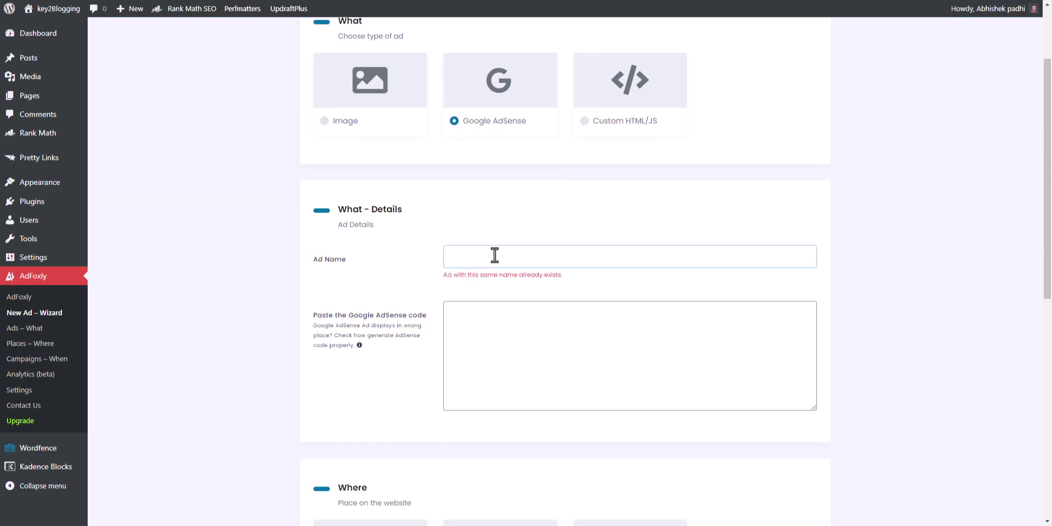
type("Befor")
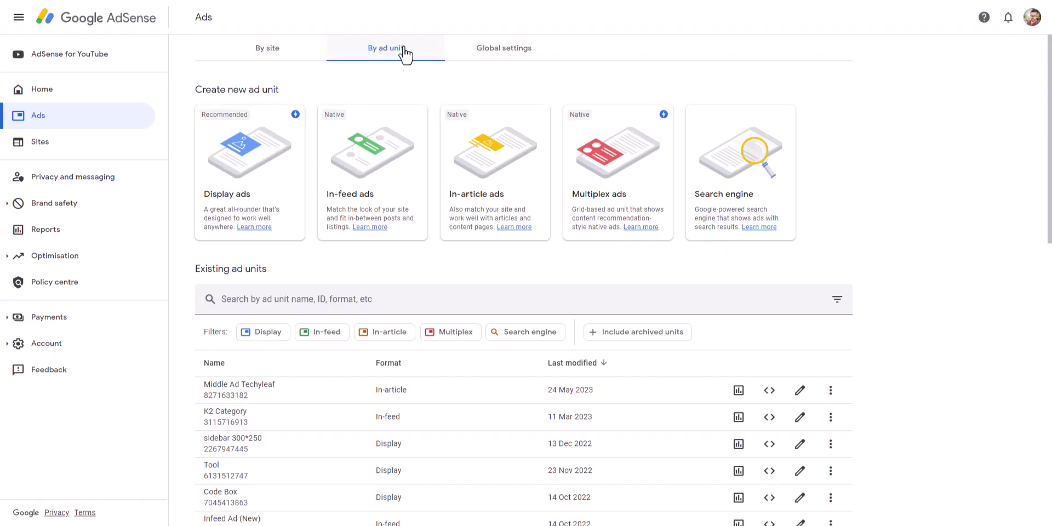
Step: Start a new AdSense display ad unit, then close it without creating it
left_click(224, 186)
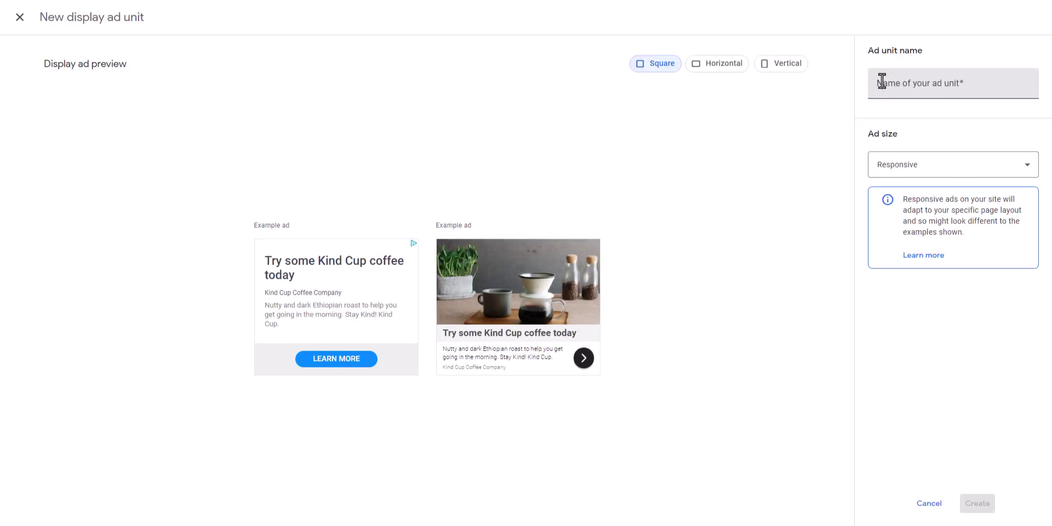
left_click(907, 91)
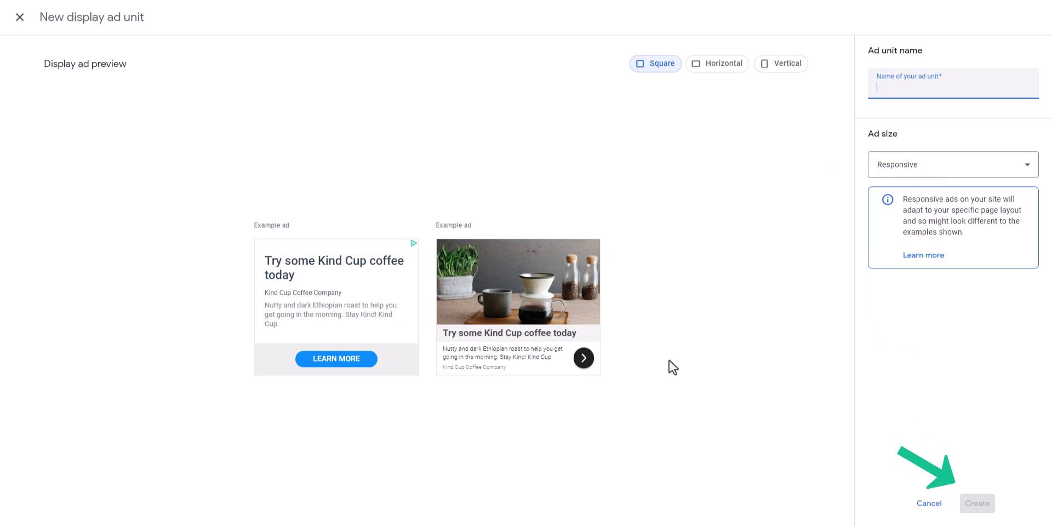
left_click(19, 17)
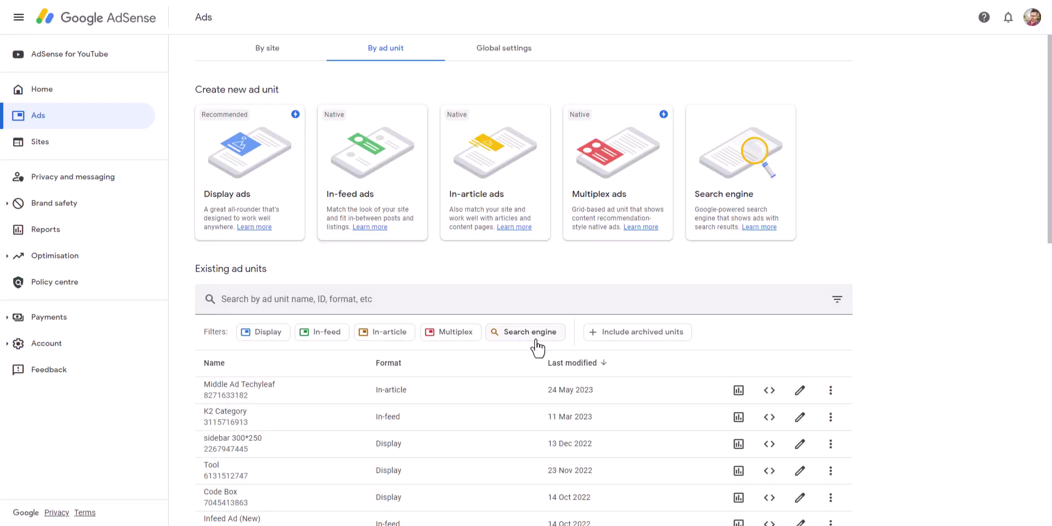
Step: Copy the code snippet of the existing Post Ads 1 display unit
scroll(876, 320, "down", 4)
scroll(876, 331, "down", 5)
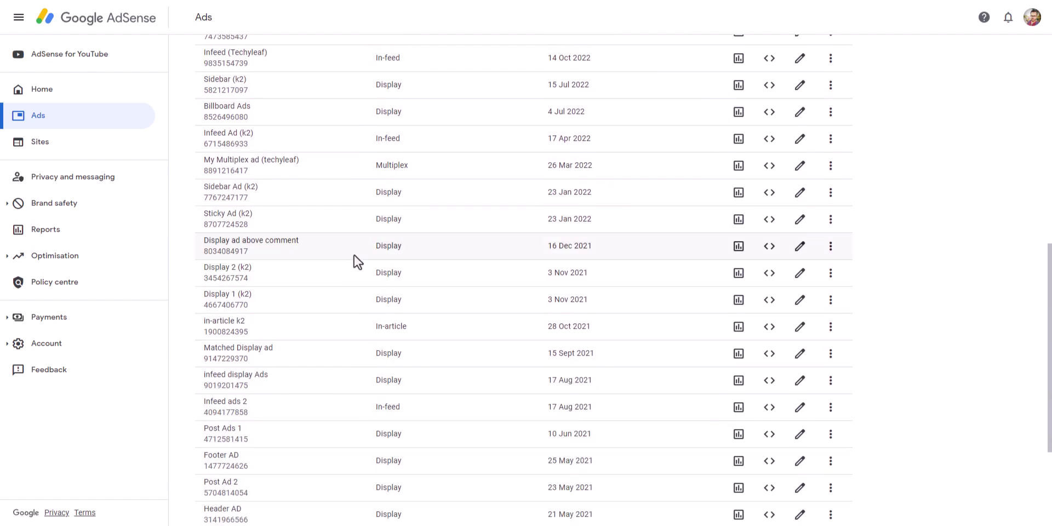
scroll(357, 334, "down", 2)
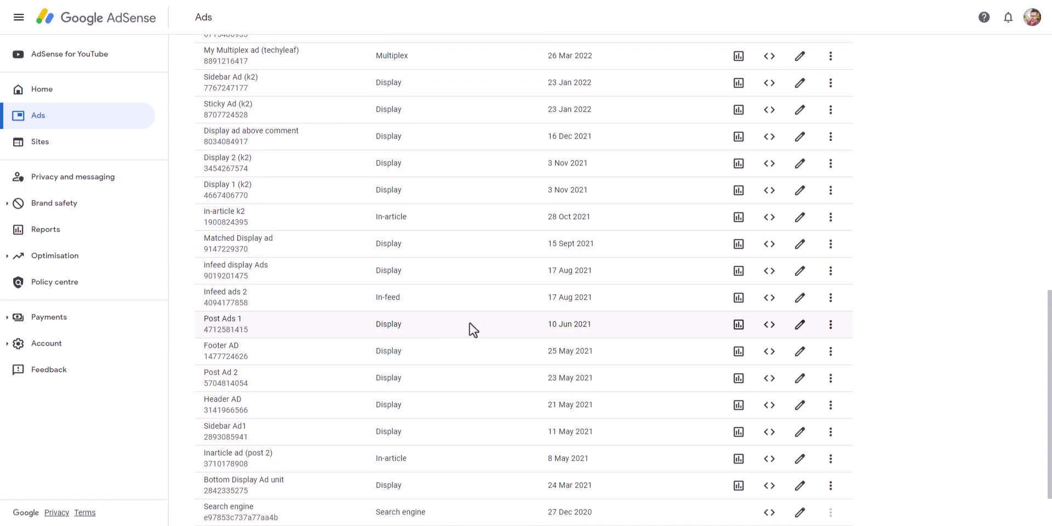
left_click(769, 324)
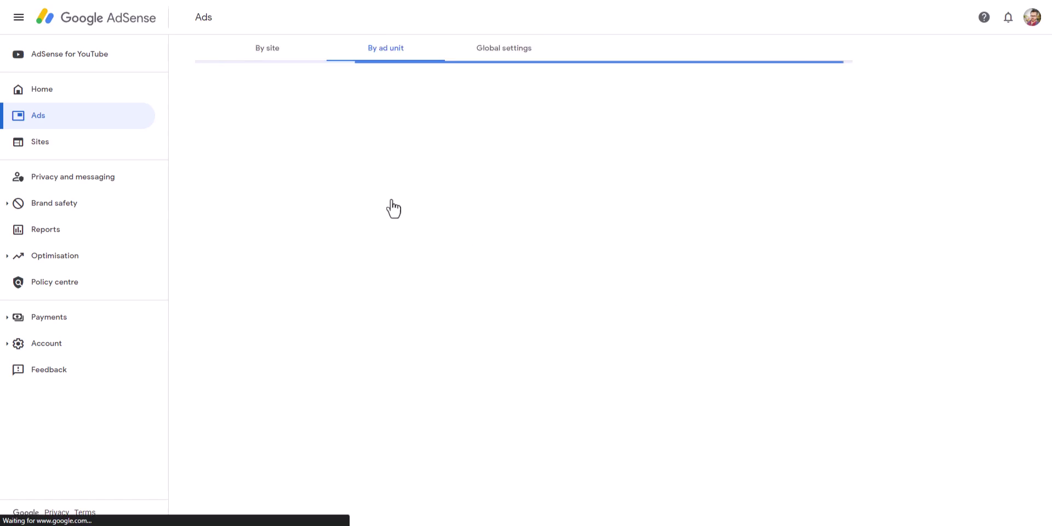
left_click(347, 310)
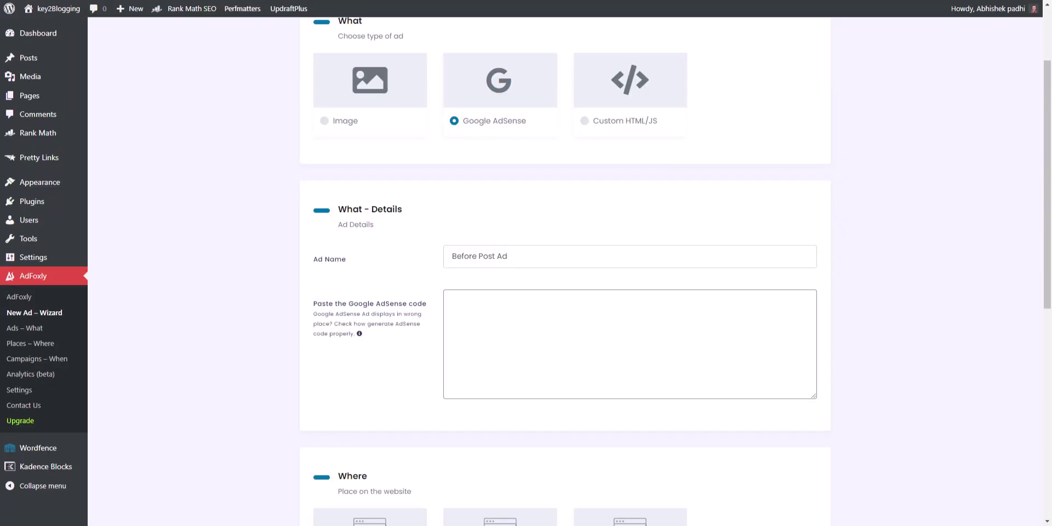
Step: Paste the Post Ads 1 AdSense code into the Before Post Ad's code field
left_click(478, 318)
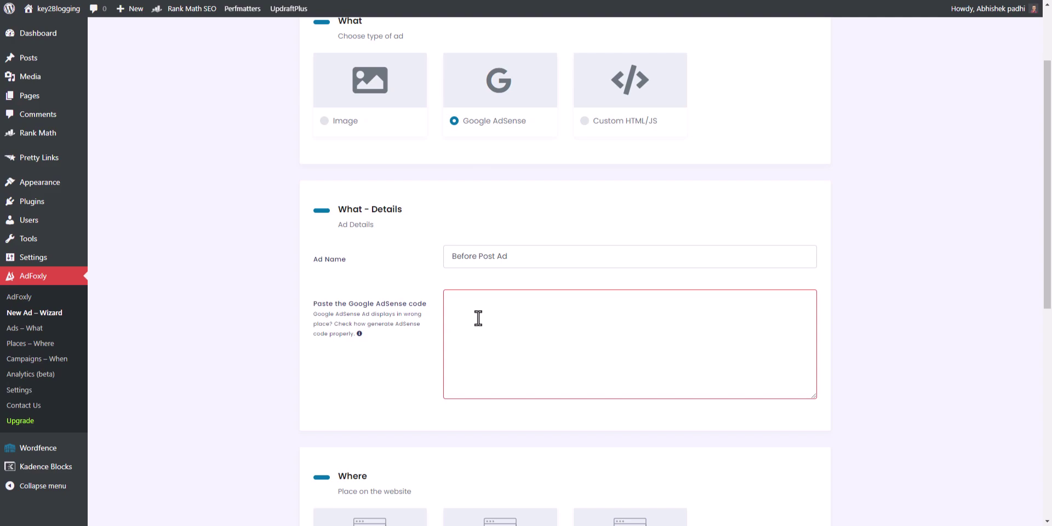
key("ctrl+v")
scroll(888, 287, "down", 7)
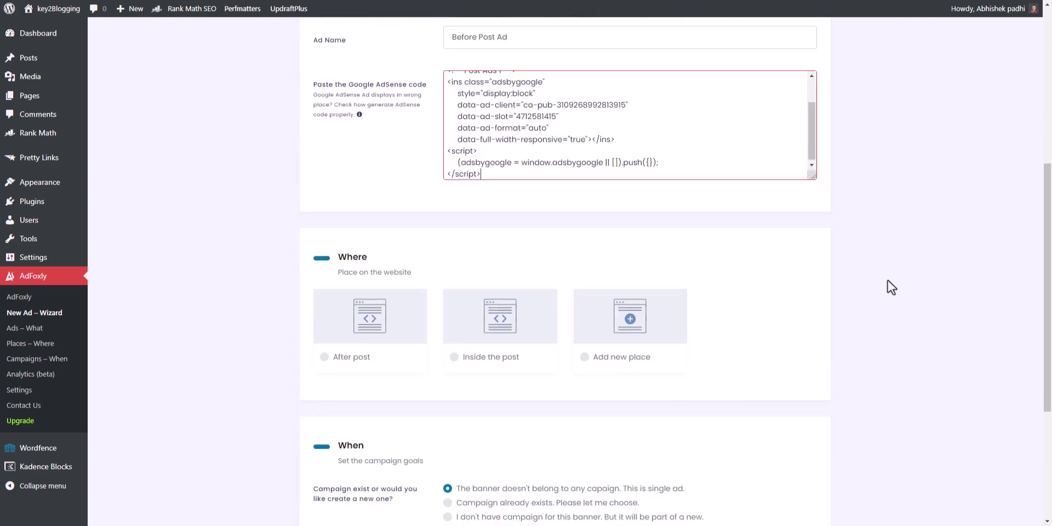
scroll(887, 219, "up", 1)
scroll(808, 251, "up", 3)
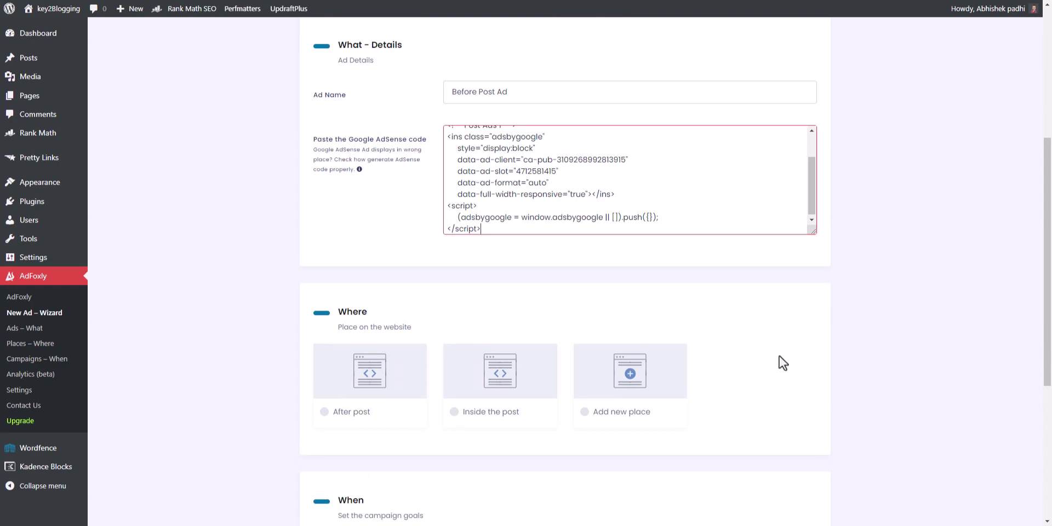
Step: Add a new Before post placement for the ad and save it
left_click(631, 378)
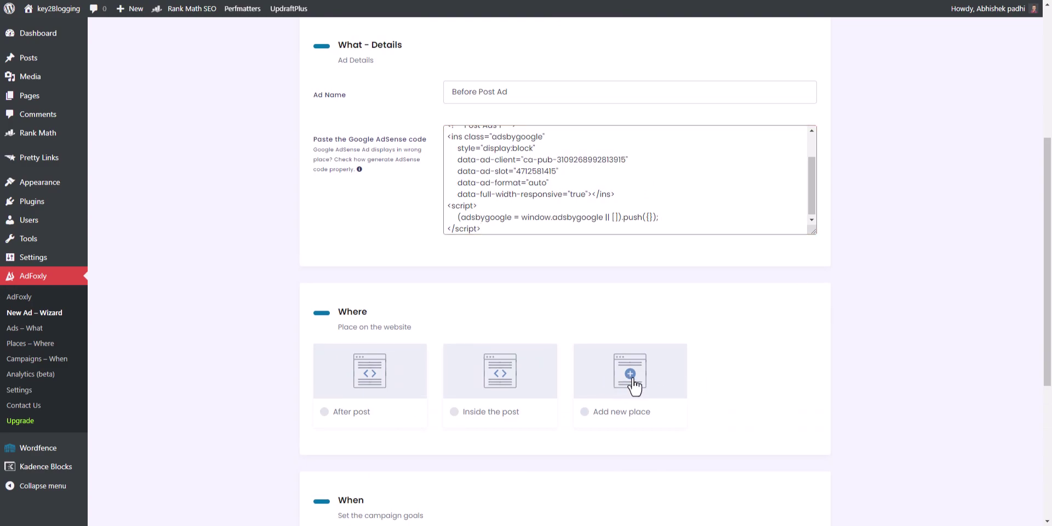
scroll(634, 386, "down", 6)
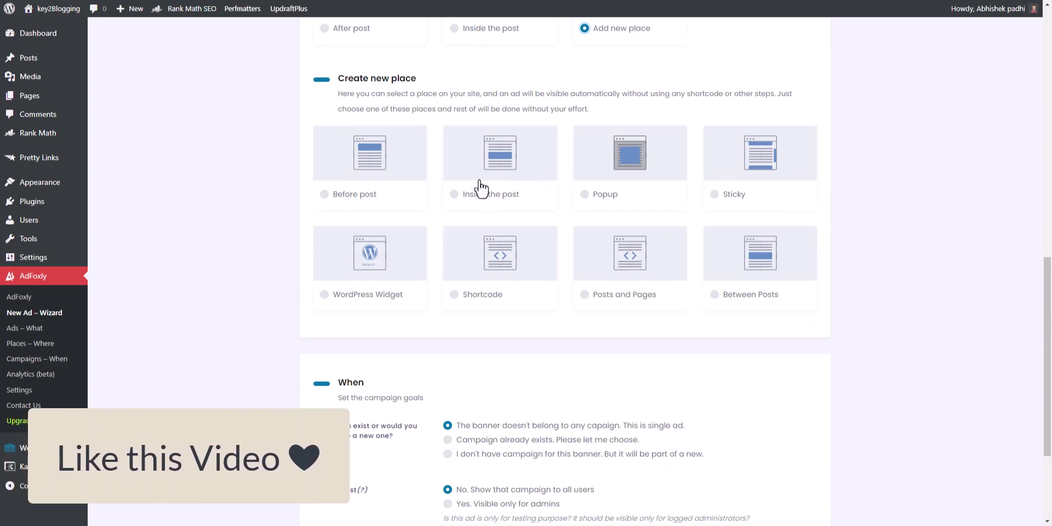
left_click(387, 181)
scroll(521, 323, "down", 4)
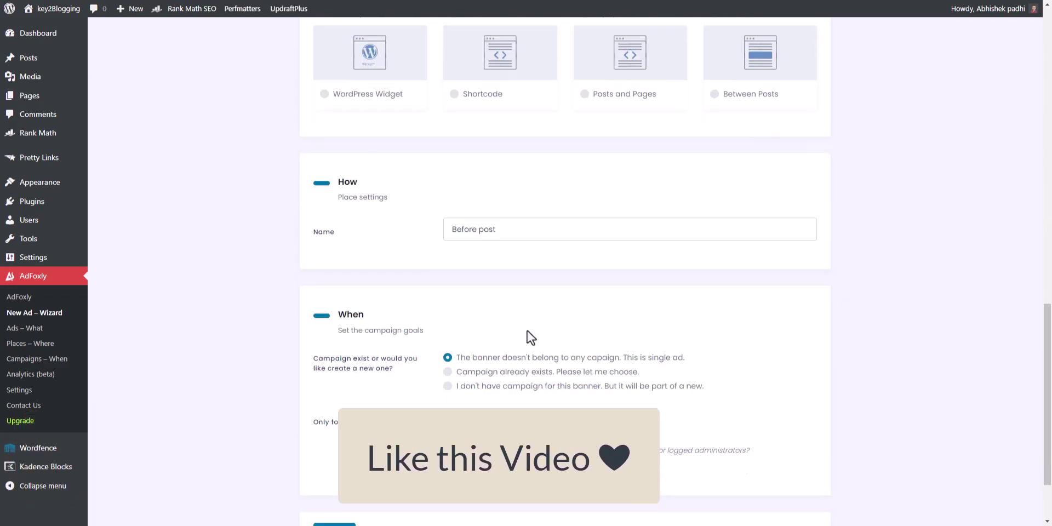
scroll(494, 333, "down", 2)
left_click(329, 444)
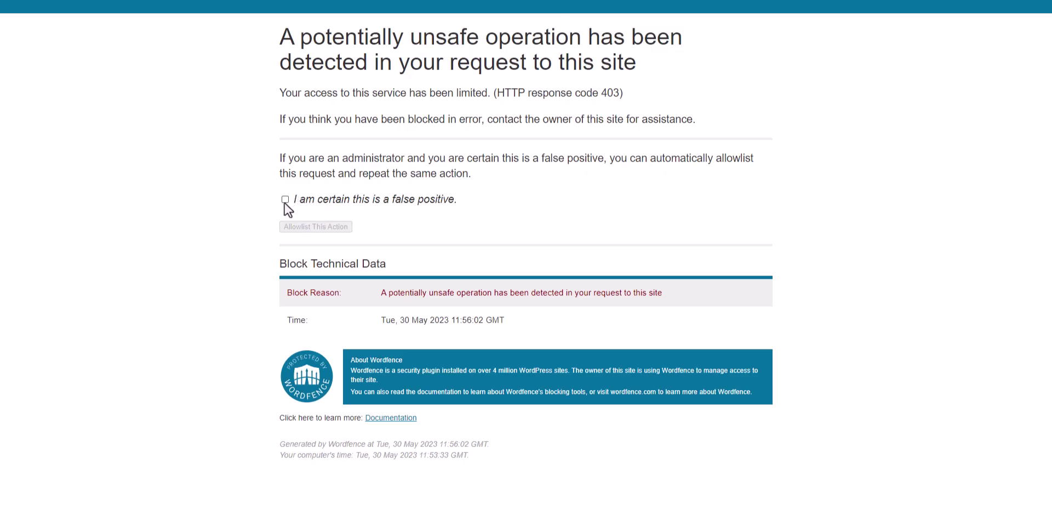
Step: Mark the Wordfence block as a false positive, allowlist it, and resubmit the ad form
left_click(285, 202)
left_click(323, 227)
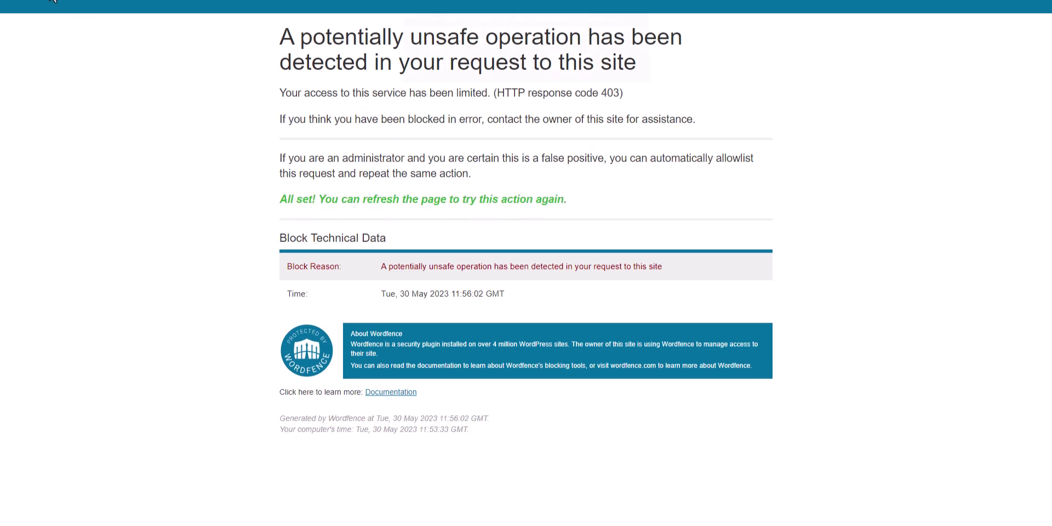
left_click(52, 0)
left_click(561, 71)
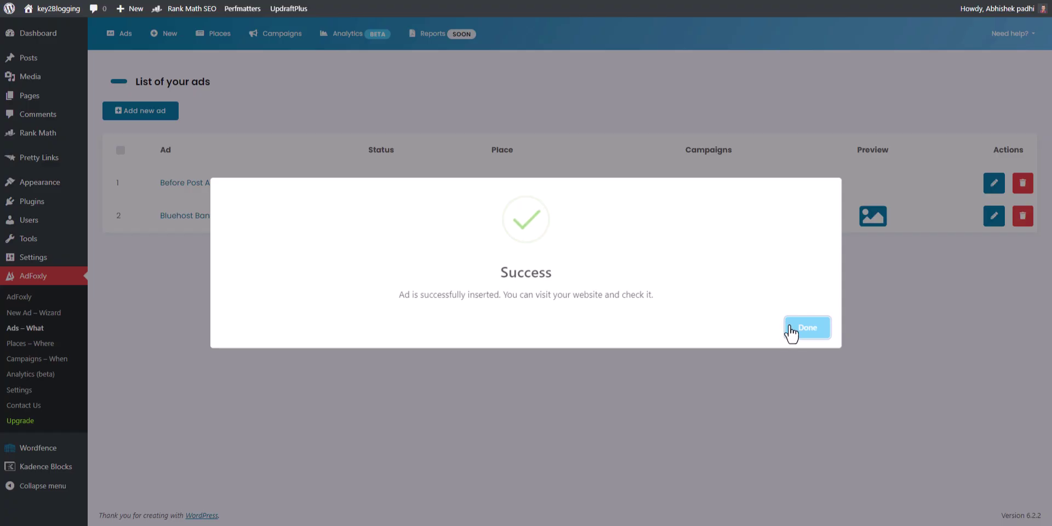
Step: Open the '5 Best Social Sharing Plugins' post and scroll through it
left_click(793, 331)
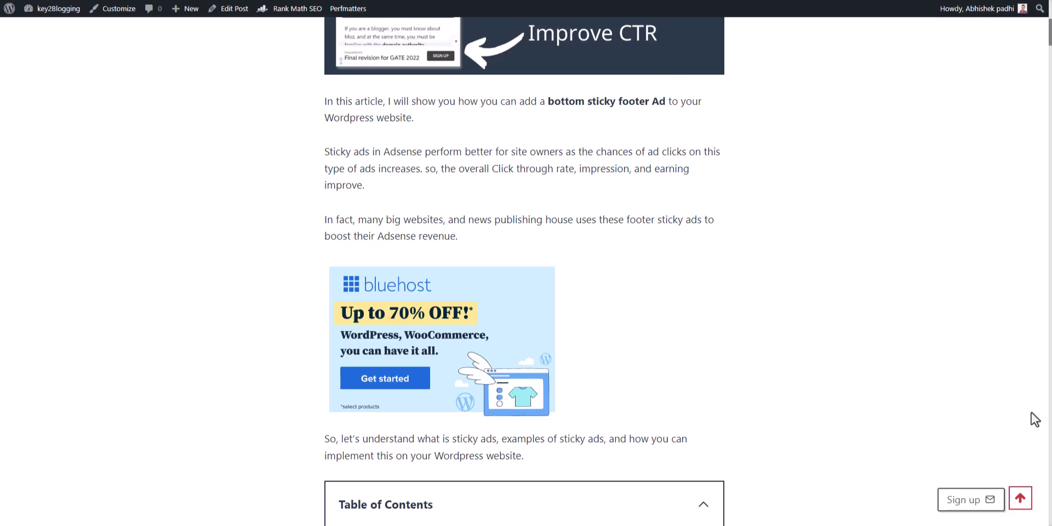
scroll(745, 415, "down", 20)
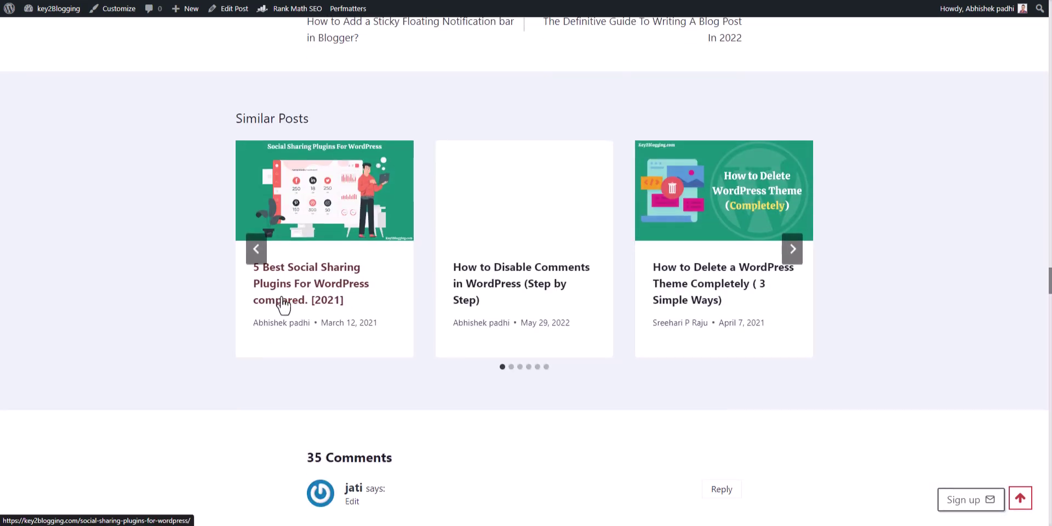
left_click(310, 287)
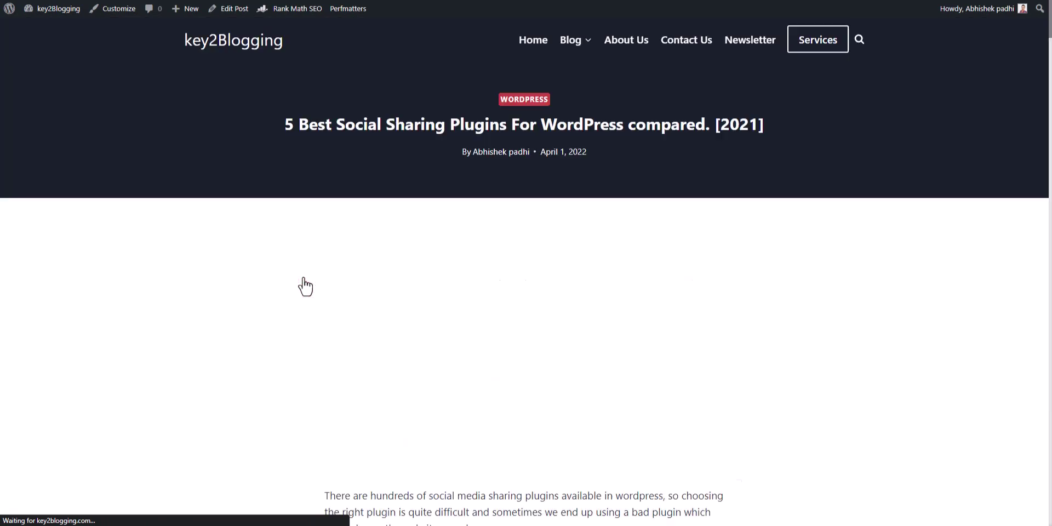
scroll(667, 196, "down", 4)
scroll(785, 195, "down", 4)
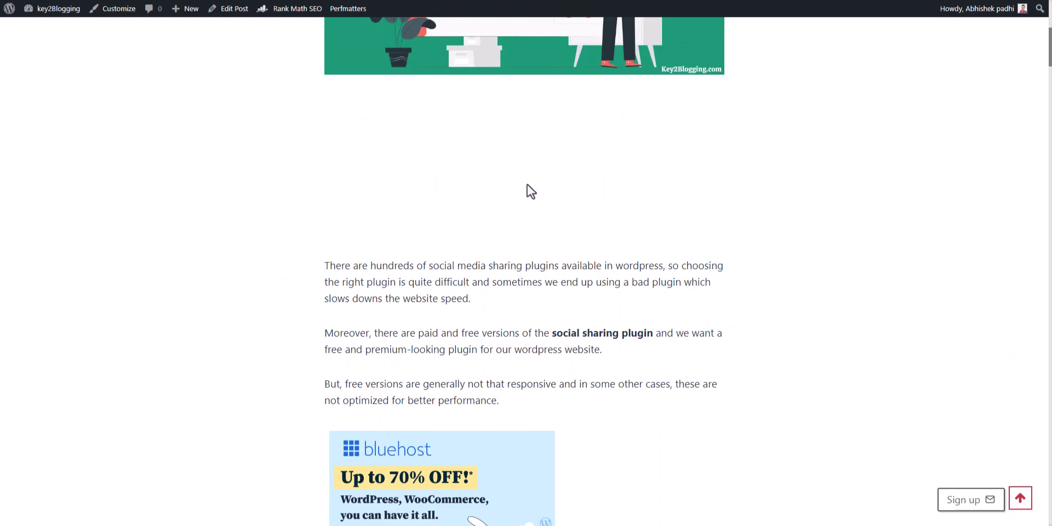
scroll(657, 216, "down", 1)
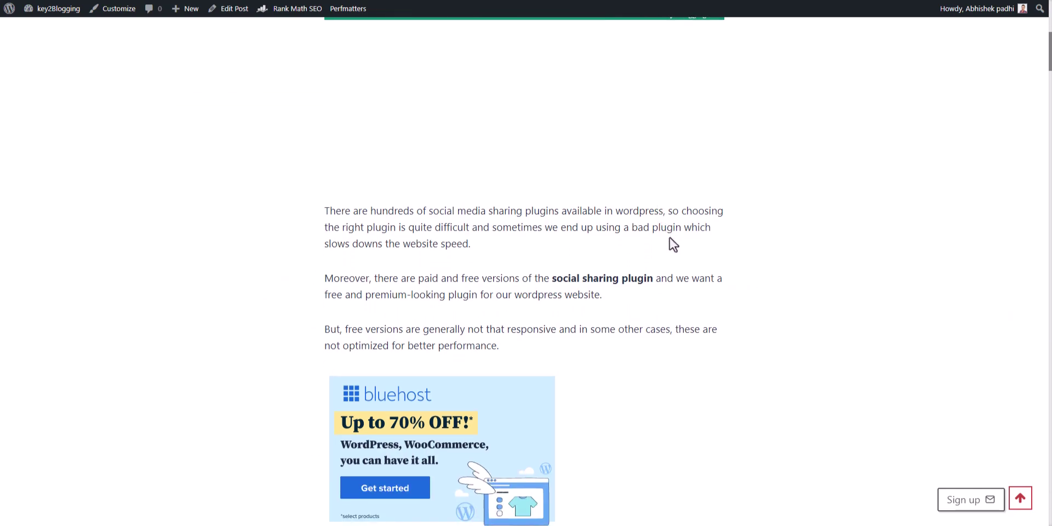
Step: Open the CSS tricks post from Similar Posts and check the AdSense ad above its text
left_click_drag(1050, 64, 1031, 468)
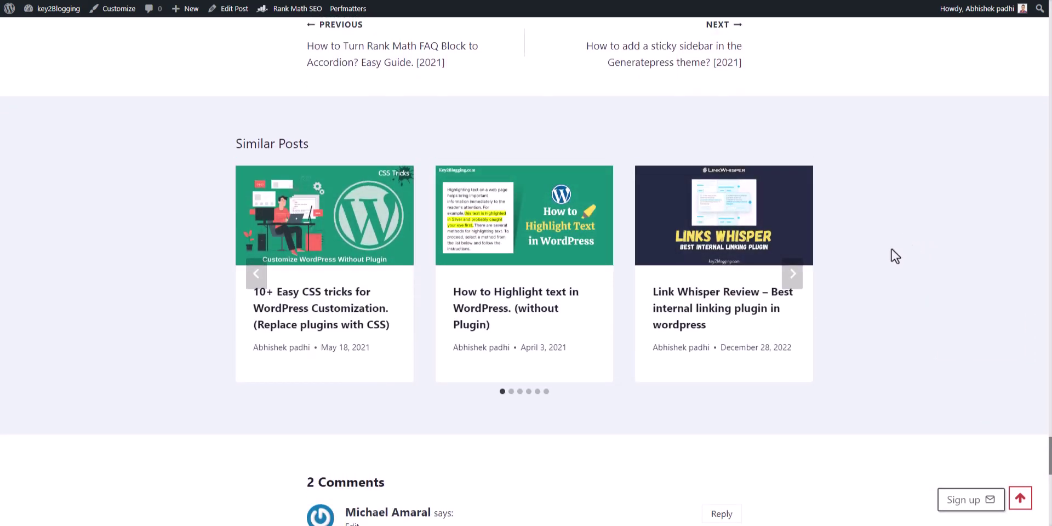
left_click(278, 324)
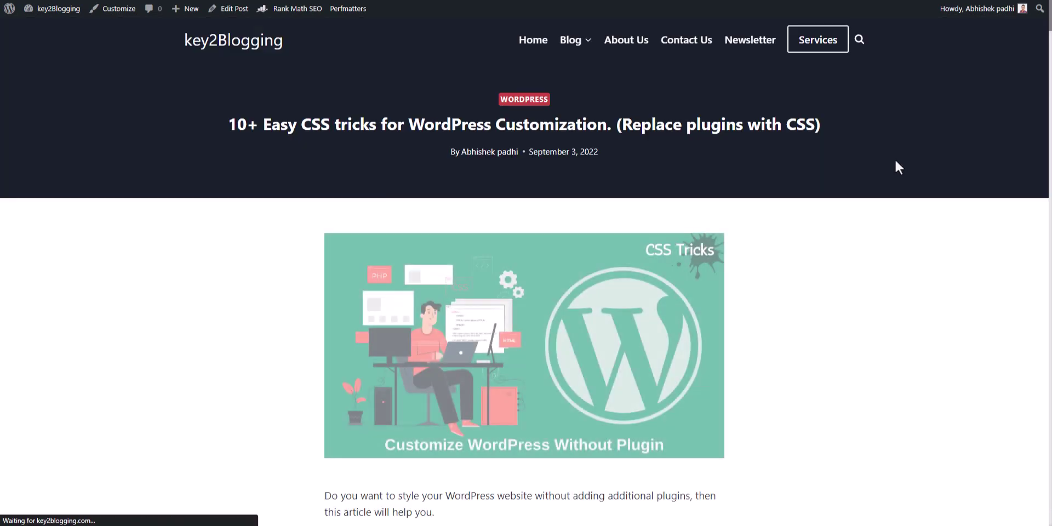
scroll(946, 262, "down", 6)
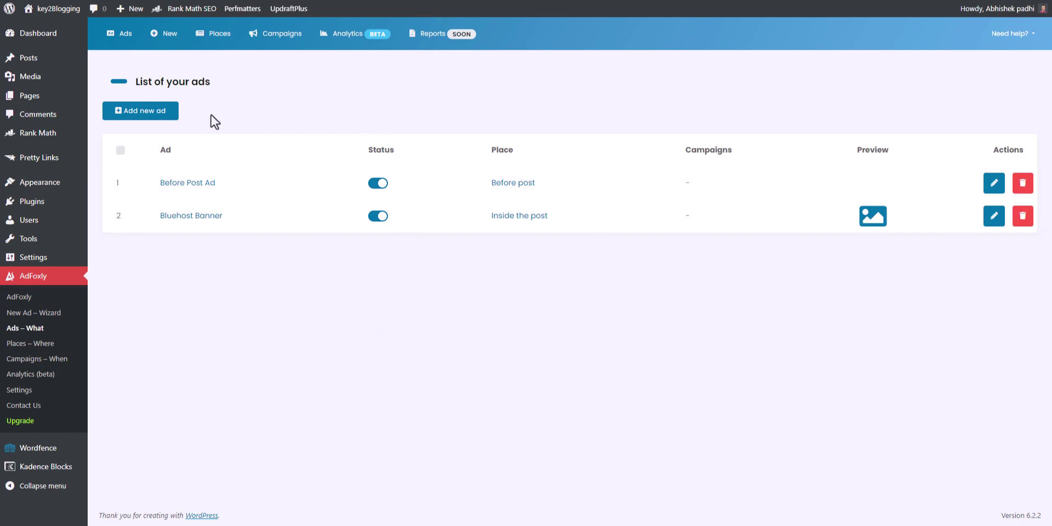
Step: Start another new AdFoxly ad with Google AdSense as the type
left_click(156, 117)
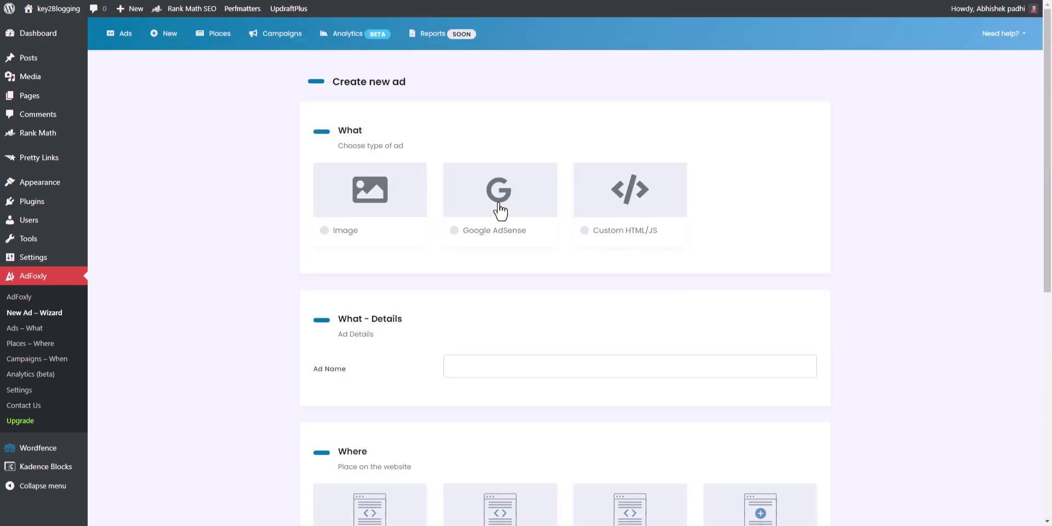
left_click(499, 204)
scroll(500, 211, "down", 3)
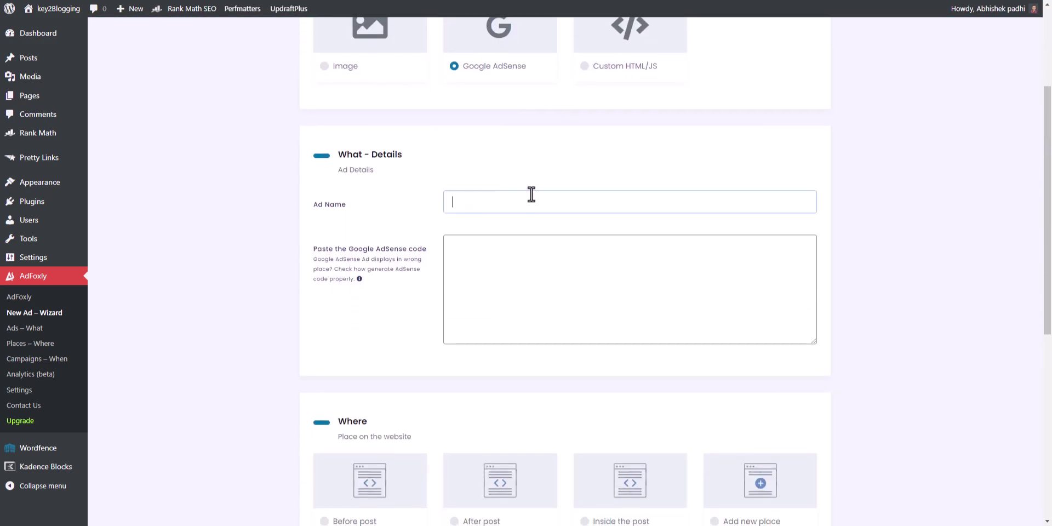
scroll(585, 214, "down", 1)
left_click(521, 214)
scroll(689, 216, "down", 4)
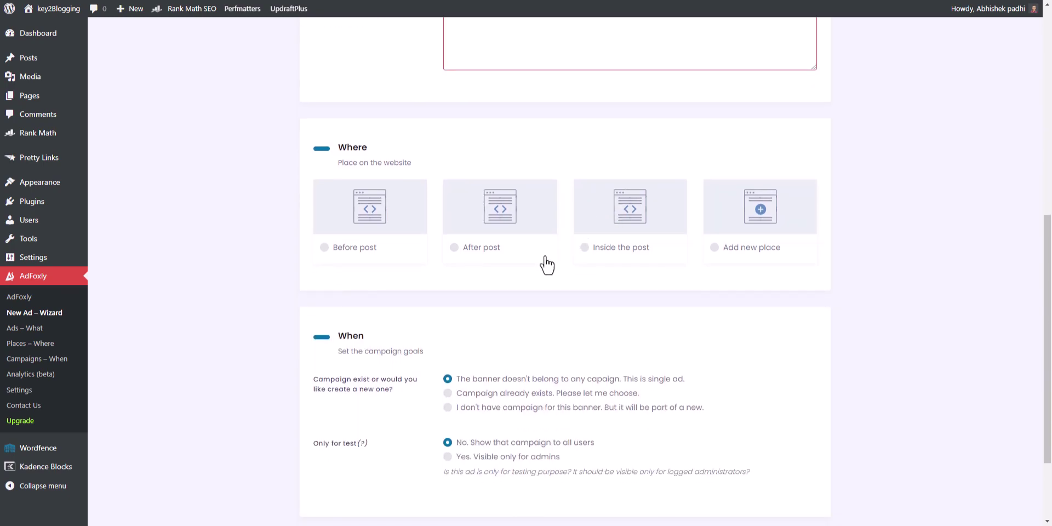
Step: Choose Add new place under Where and look over the new-place options
left_click(759, 219)
scroll(732, 295, "down", 3)
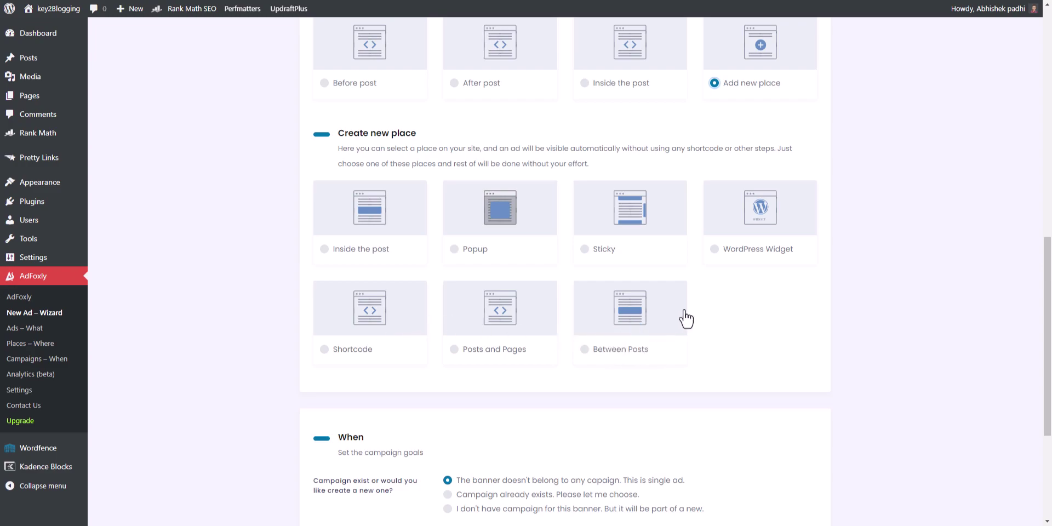
scroll(909, 317, "down", 3)
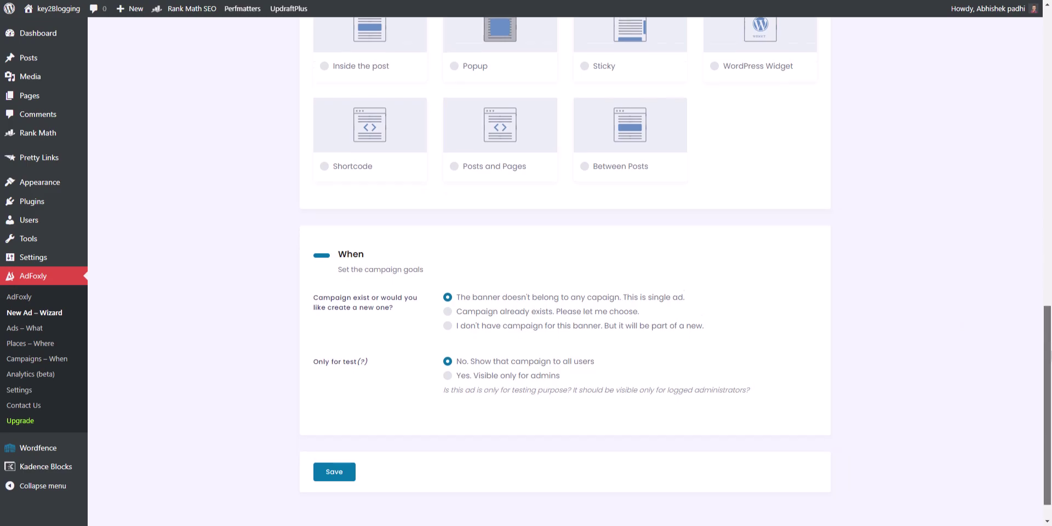
scroll(1051, 148, "up", 7)
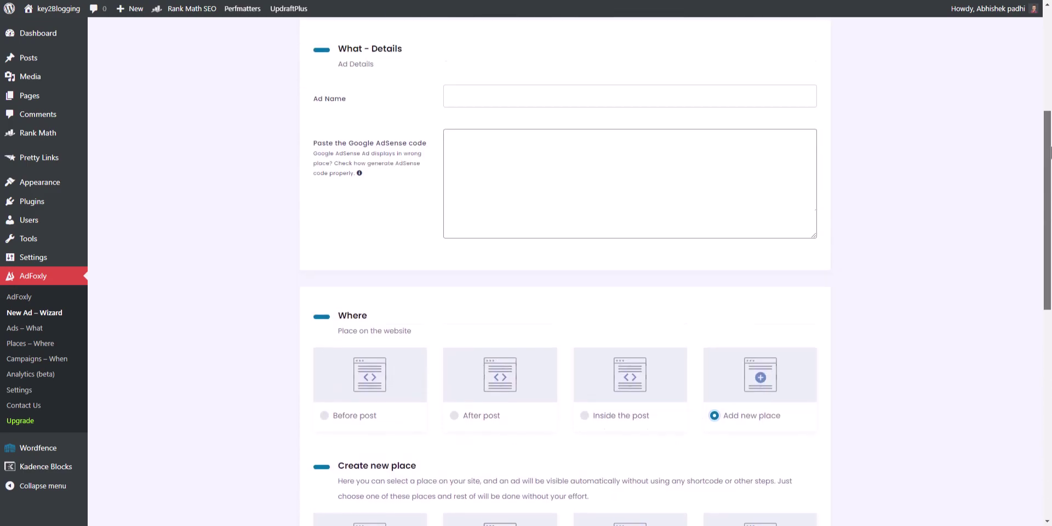
scroll(1050, 151, "up", 5)
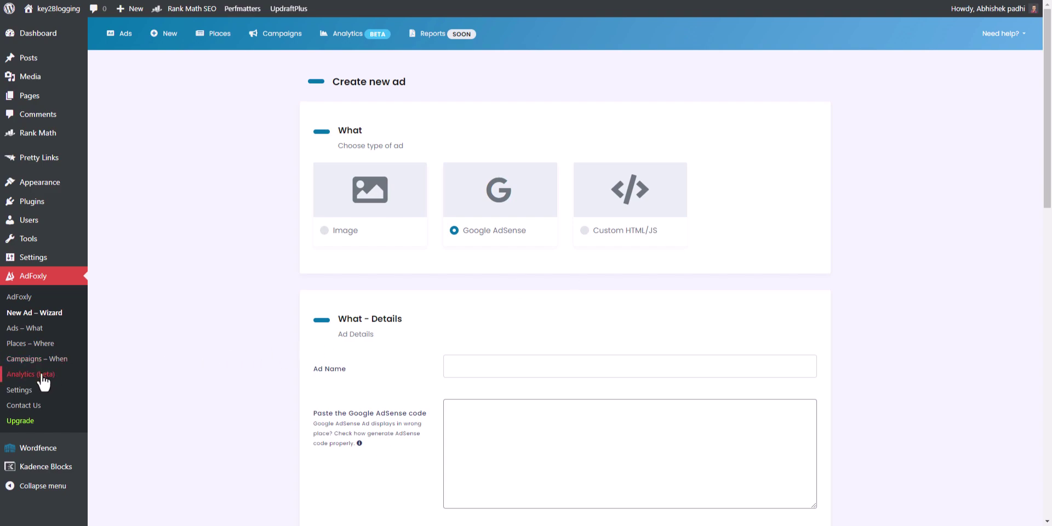
Step: Open AdFoxly Analytics and compare place views: 13 for Before post, 17 for Inside the post
left_click(22, 375)
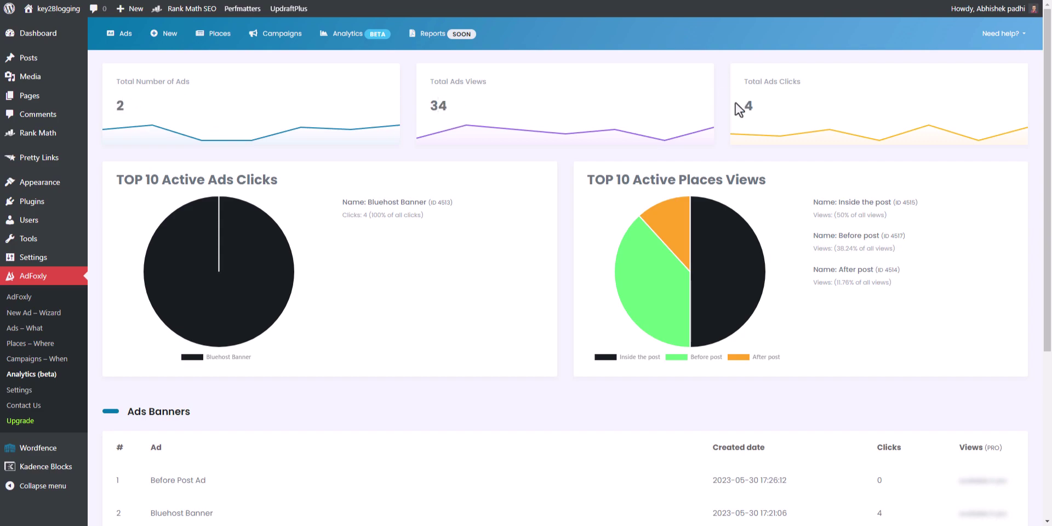
scroll(755, 225, "down", 4)
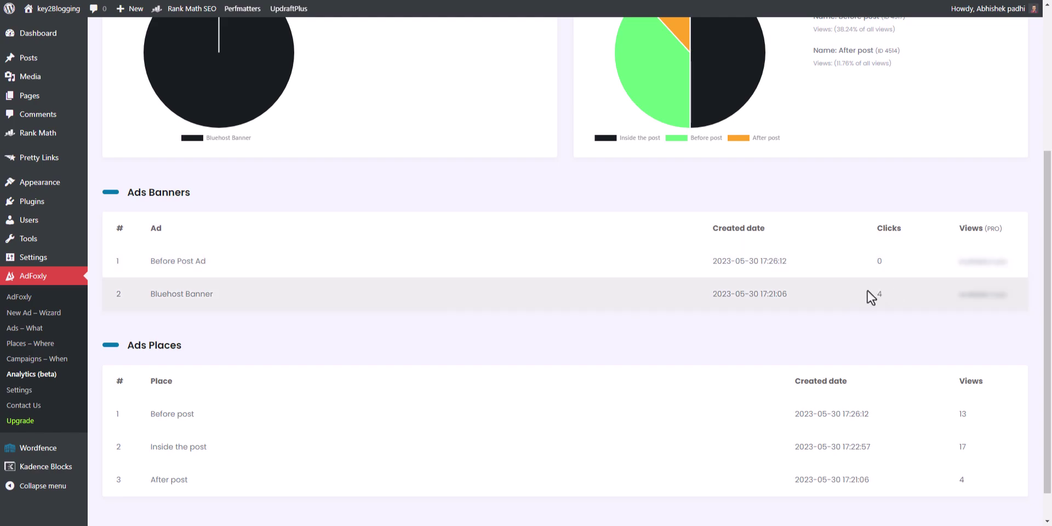
scroll(886, 299, "down", 1)
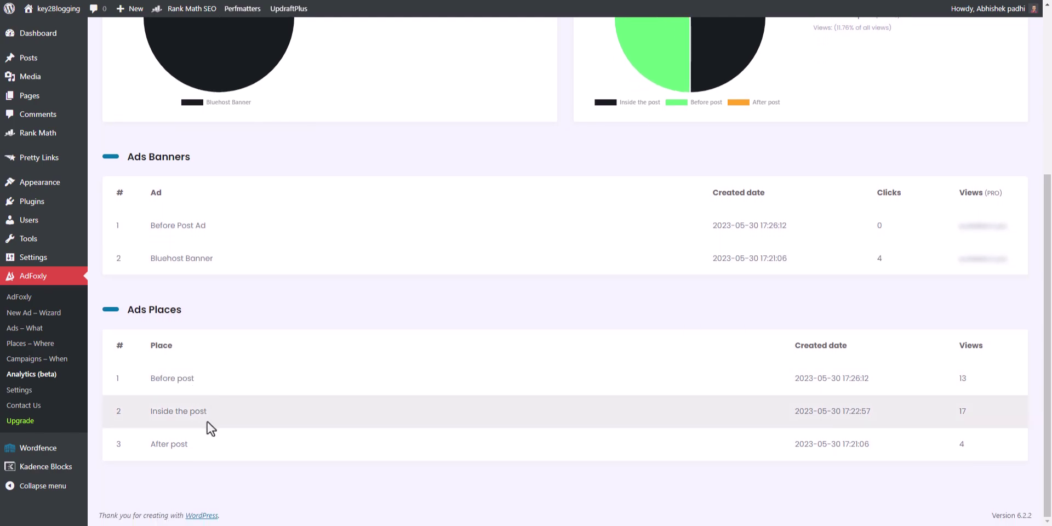
left_click_drag(209, 425, 150, 414)
left_click(671, 403)
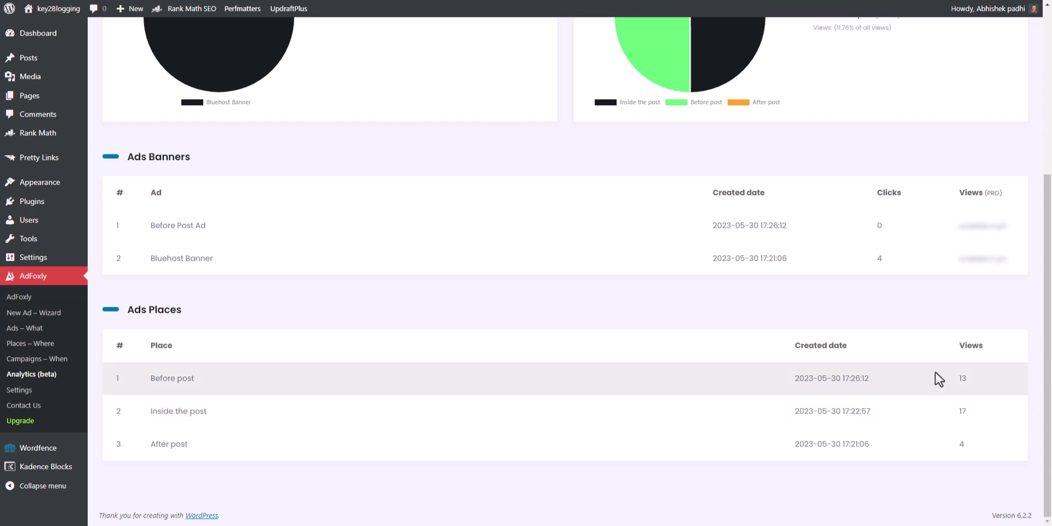
double_click(963, 378)
double_click(964, 411)
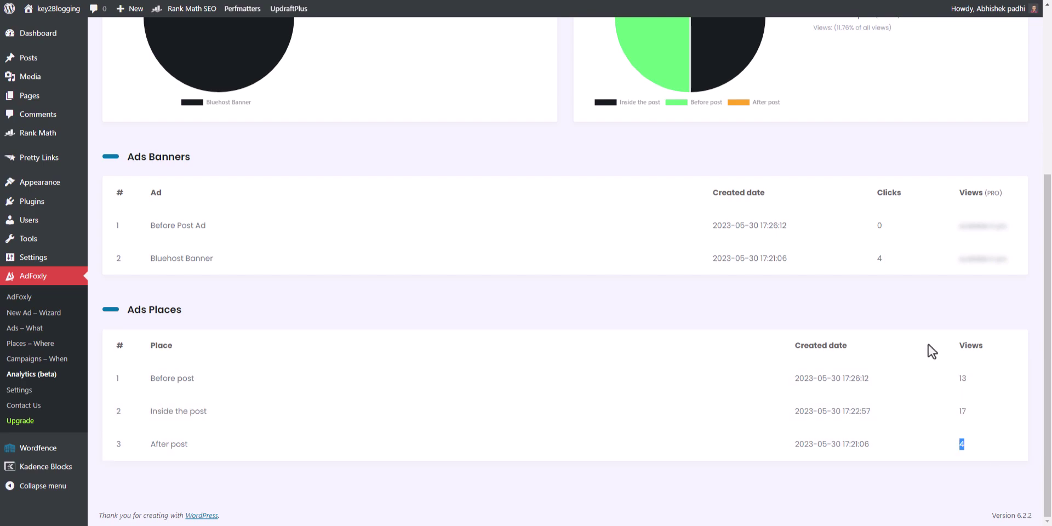
scroll(928, 345, "up", 5)
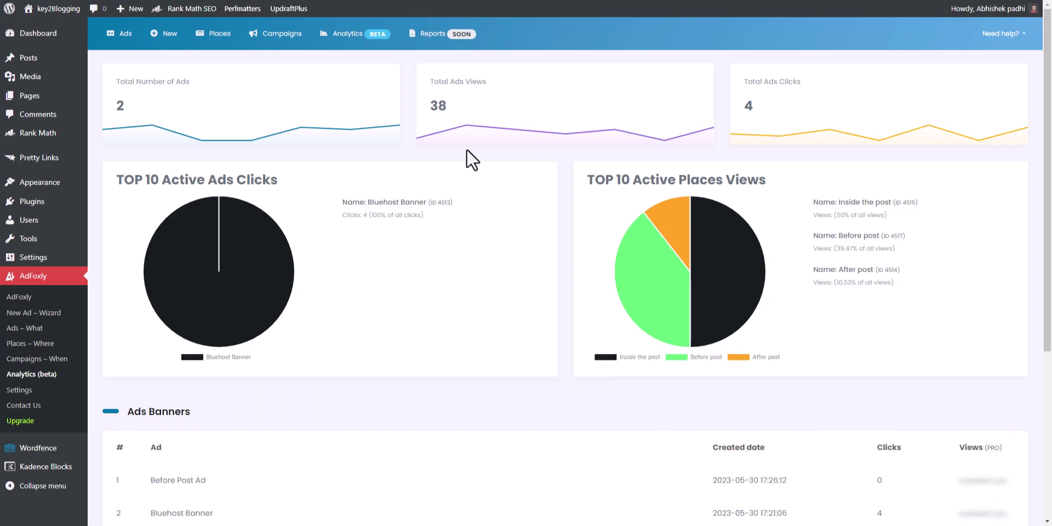
Step: Look through AdFoxly's Ads.txt, Analytics, Facebook Pixel and Plugin Settings tabs
left_click(23, 389)
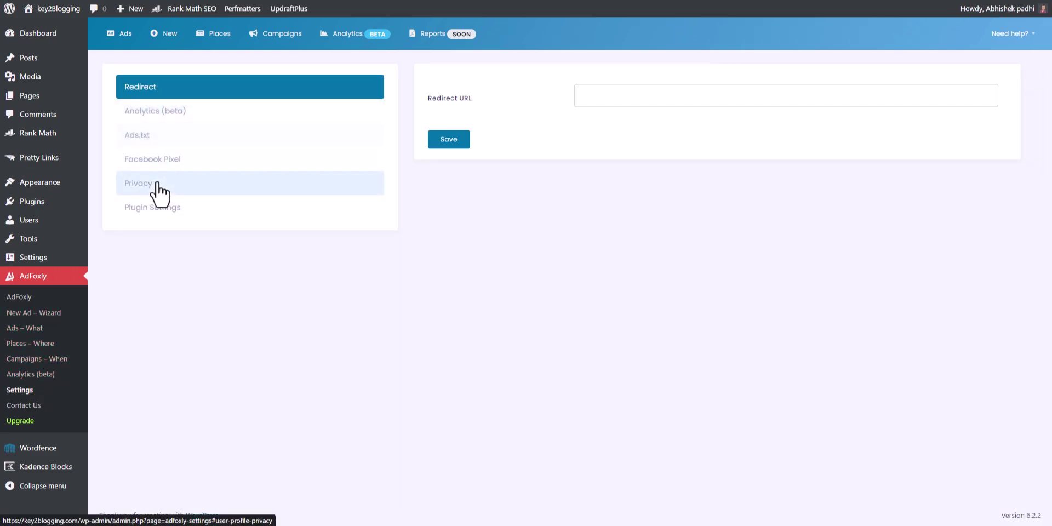
left_click(166, 136)
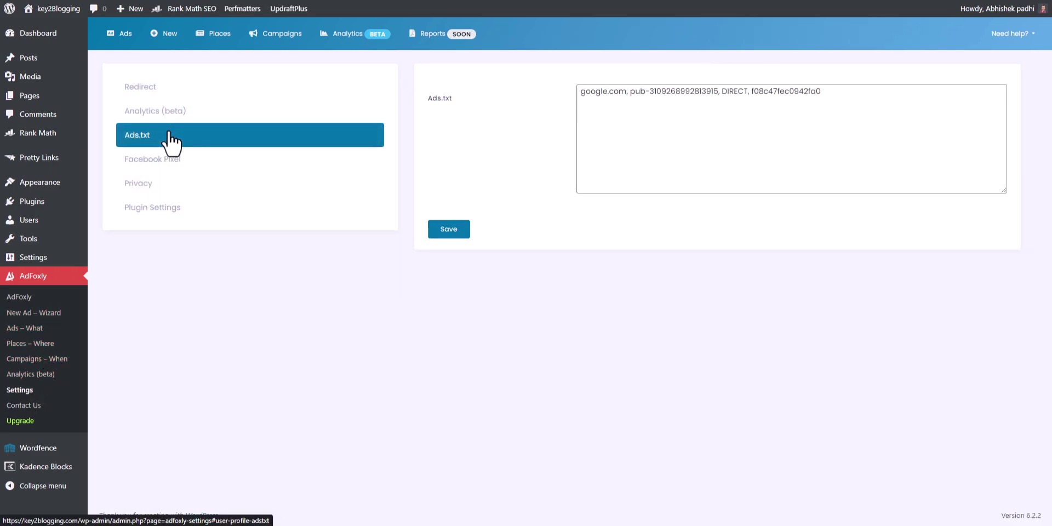
left_click(861, 96)
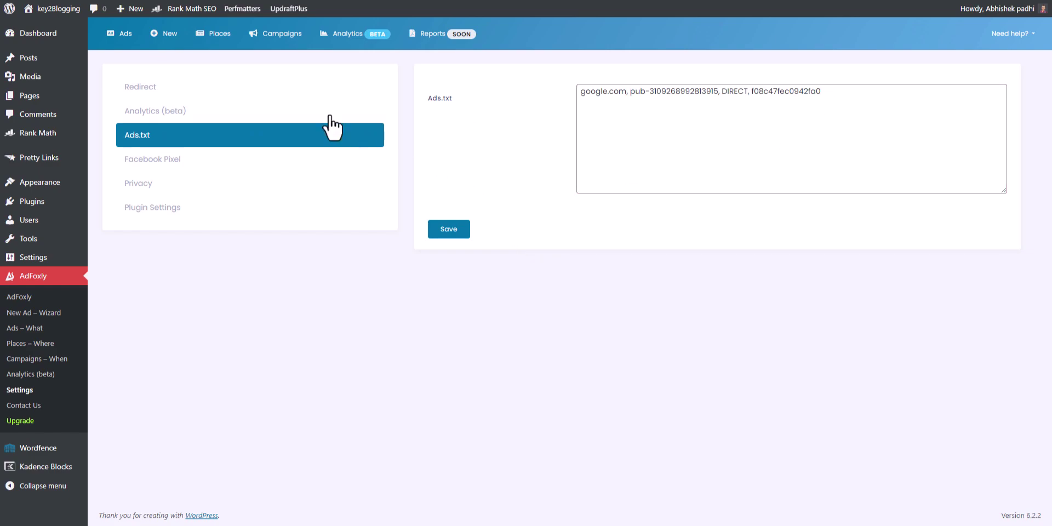
left_click(217, 113)
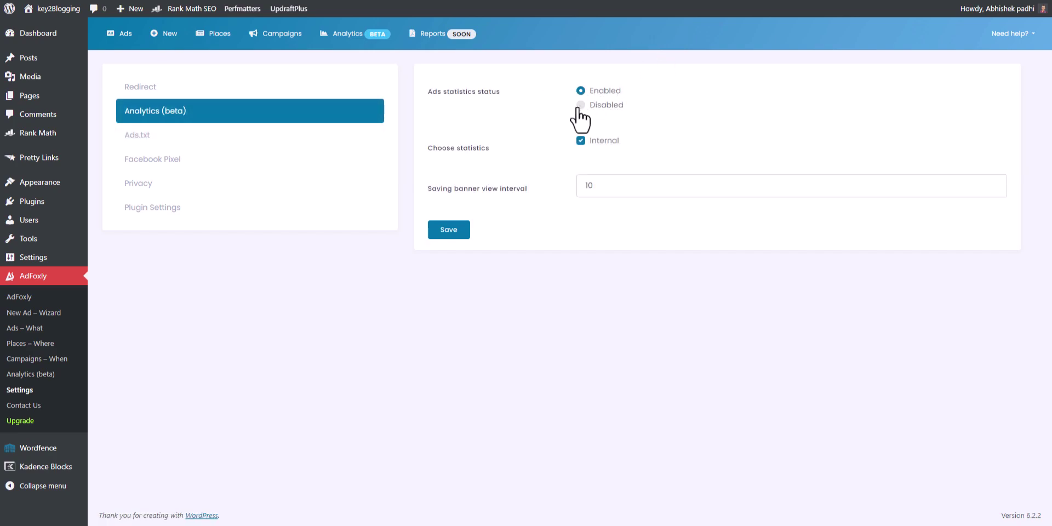
left_click(241, 163)
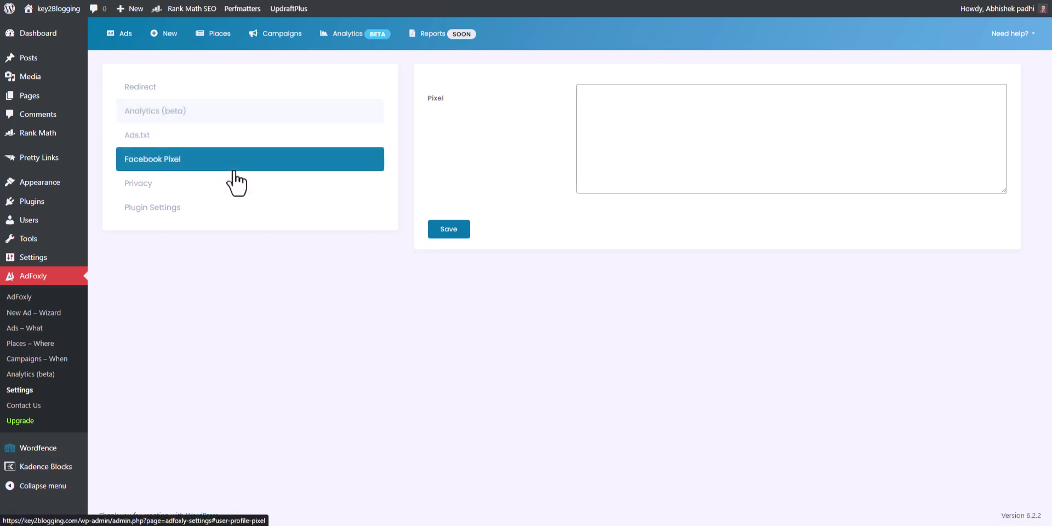
left_click(213, 221)
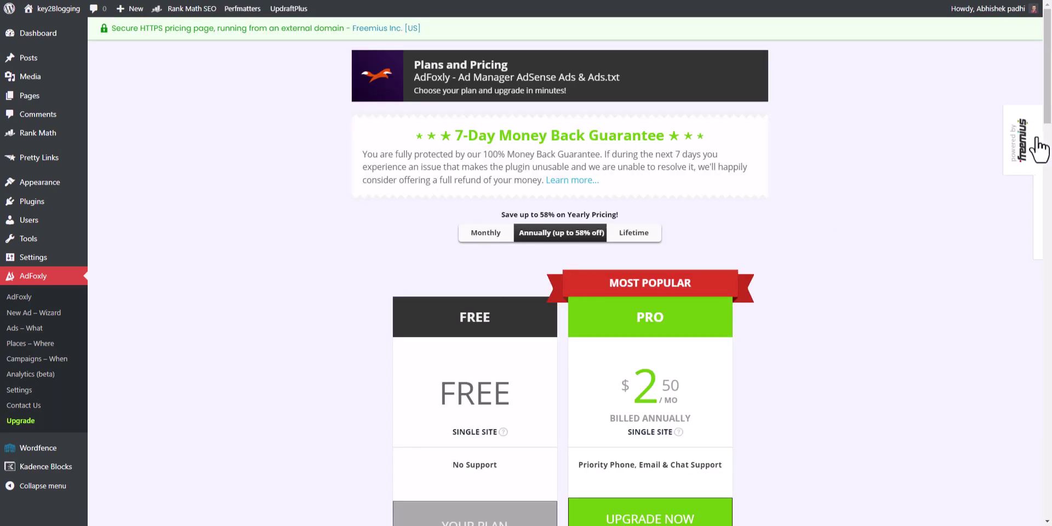
Step: Compare the Free and Pro plans, switch to Lifetime pricing ($99.99 Pro), then return to Analytics
scroll(1049, 140, "down", 4)
scroll(1050, 140, "down", 3)
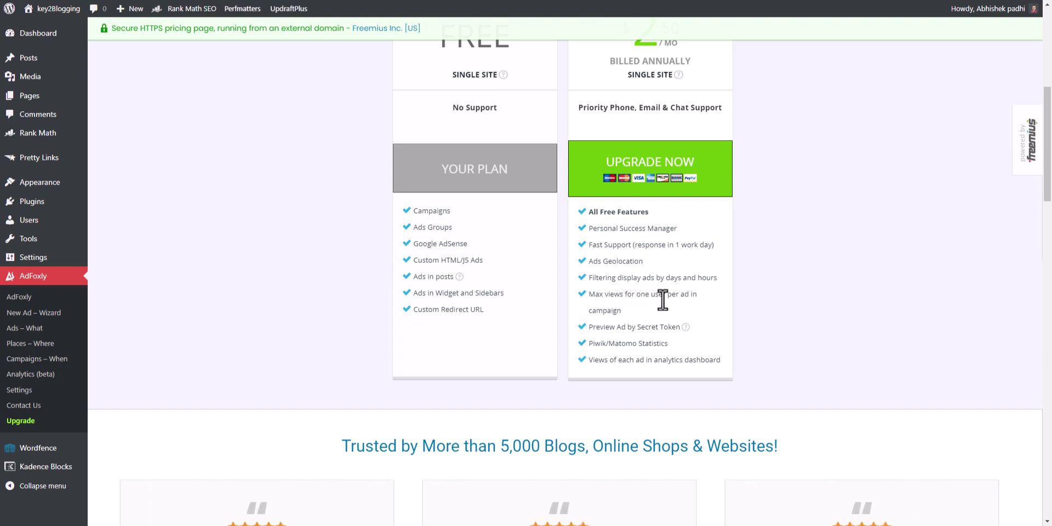
scroll(680, 304, "down", 1)
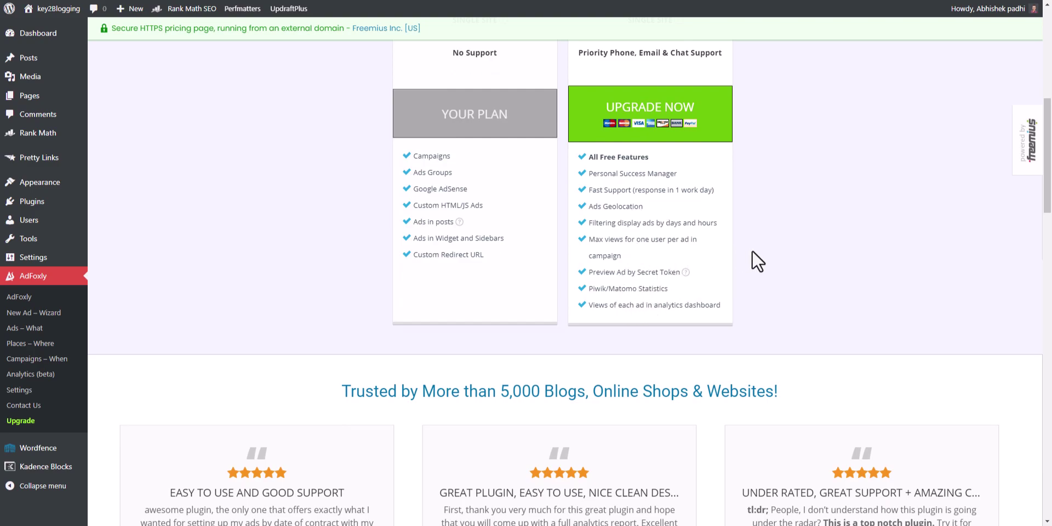
scroll(751, 250, "up", 3)
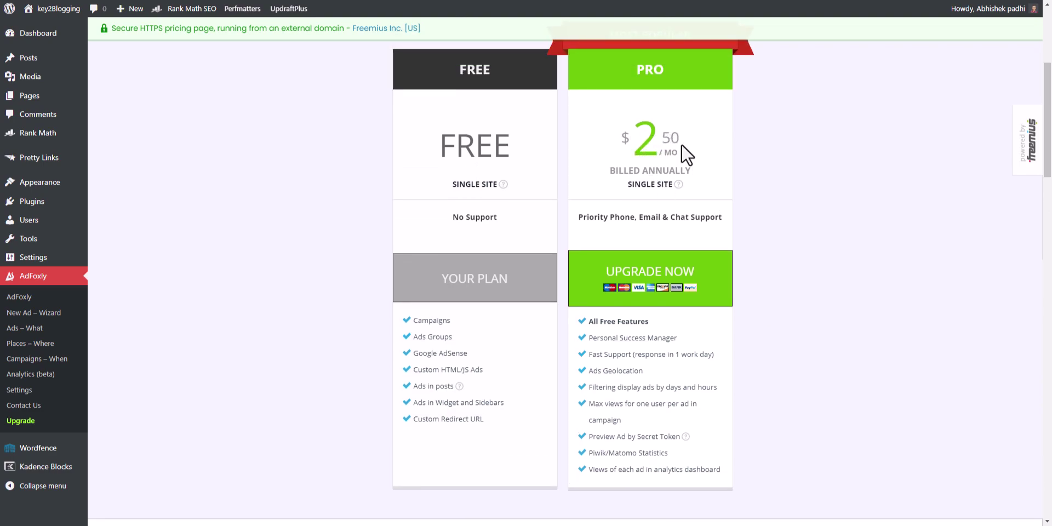
scroll(769, 218, "up", 2)
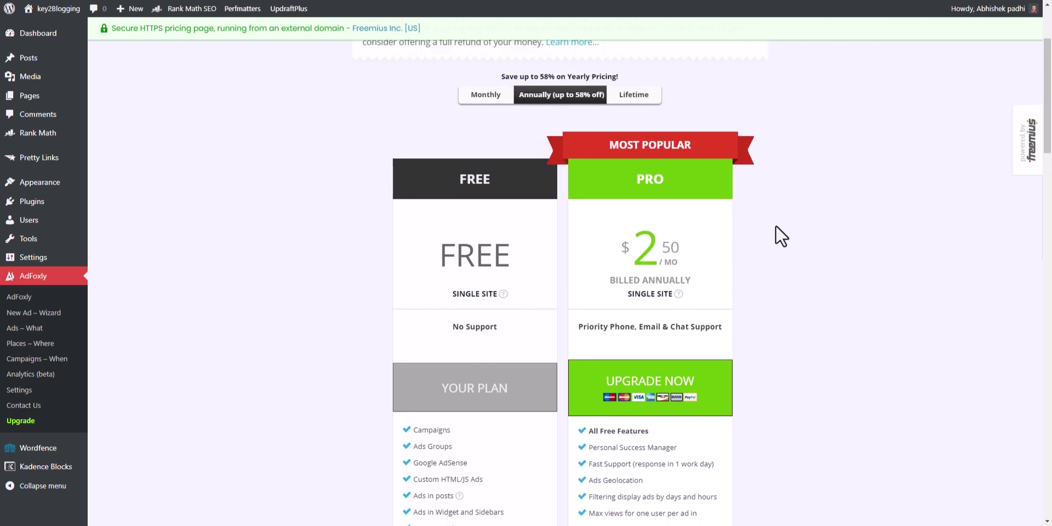
scroll(829, 269, "up", 3)
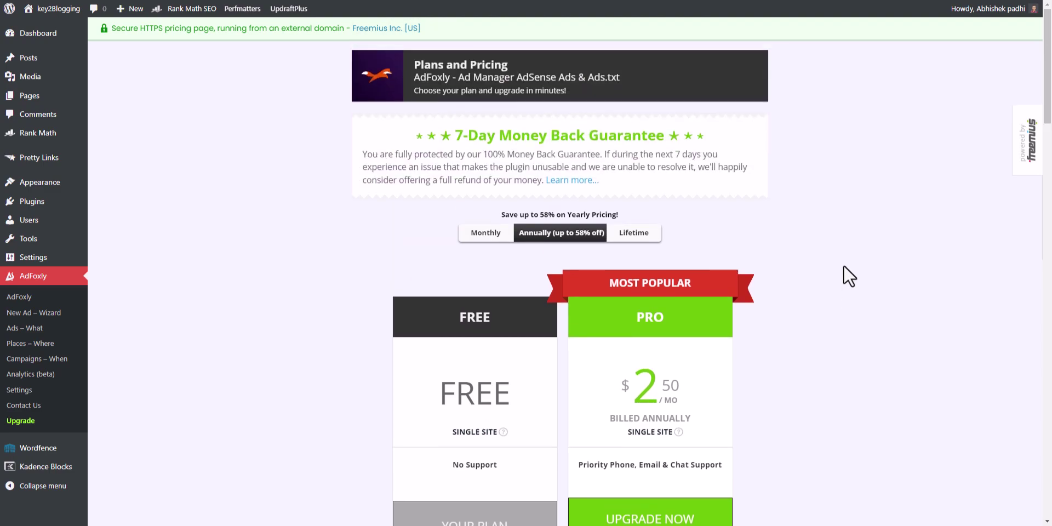
left_click(651, 235)
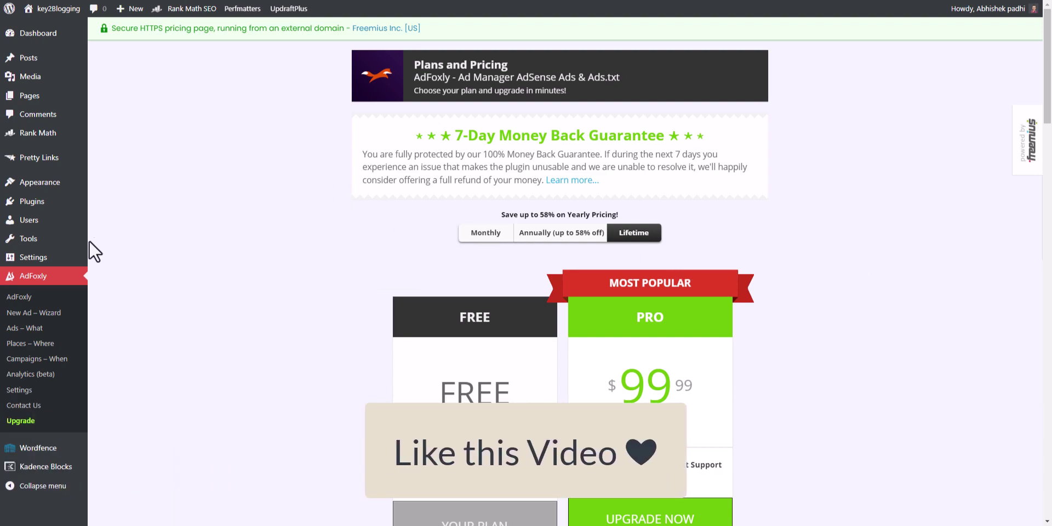
left_click(31, 374)
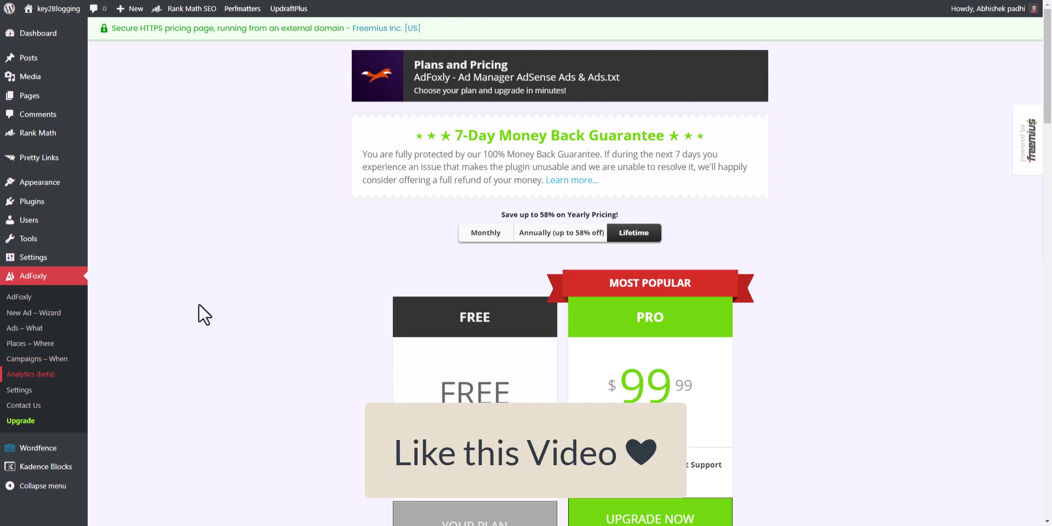